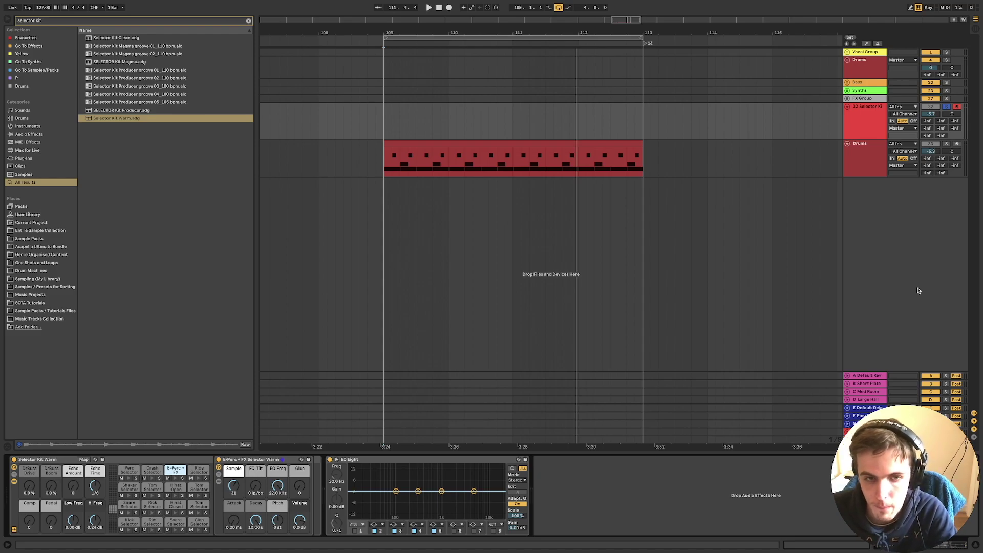
Switch to Chrome to view the popular uploads on the SOTA Sounds YouTube channel, and return to Ableton Live
key(ctrl+Up)
click(587, 346)
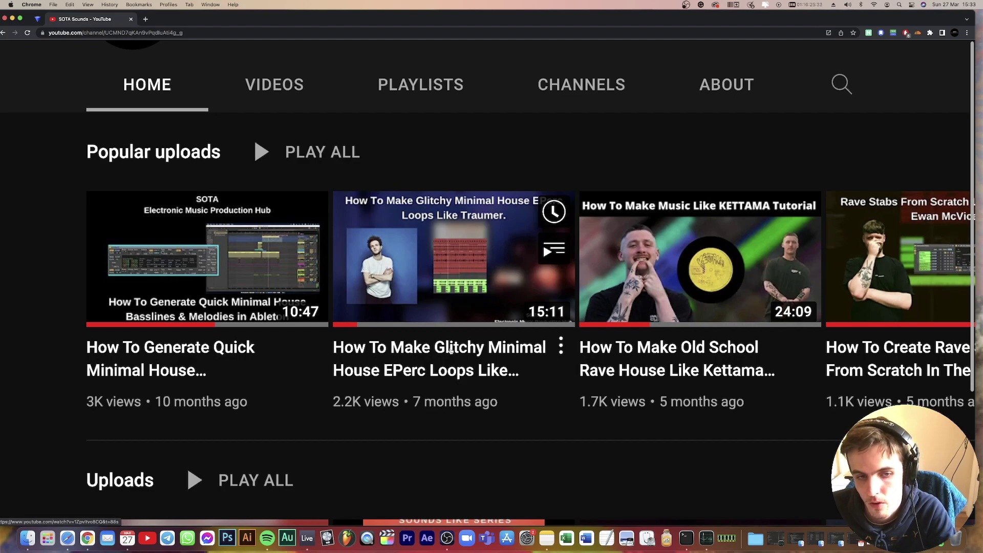
key(ctrl+Up)
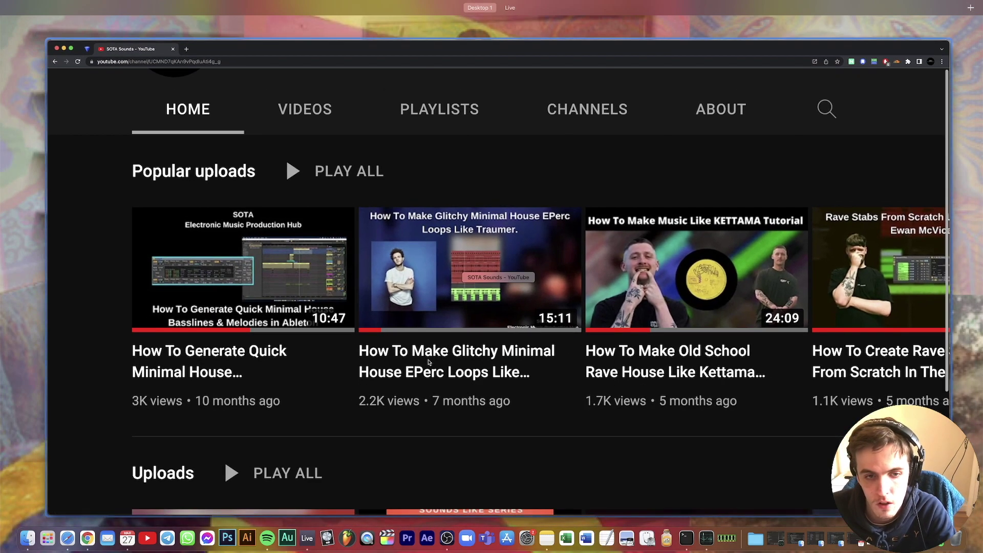
click(308, 538)
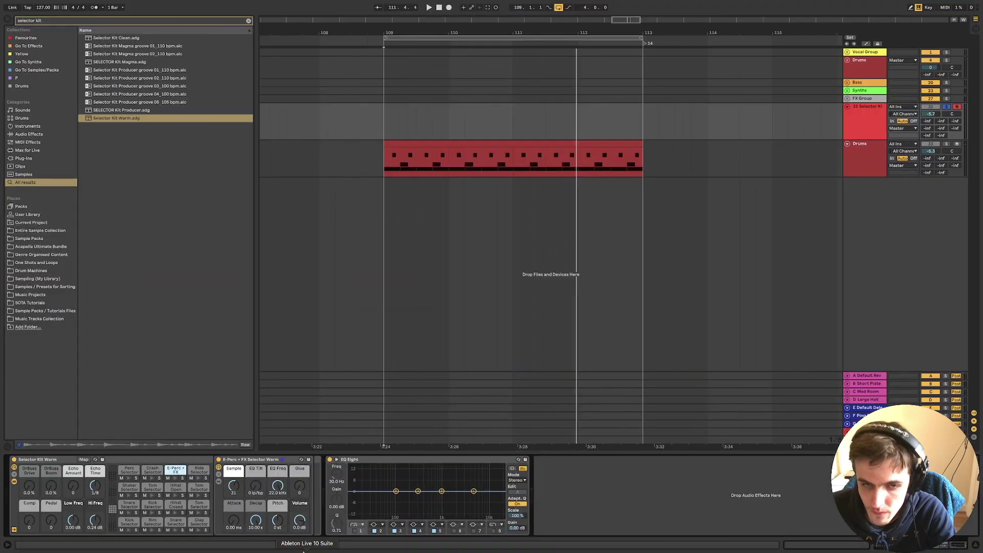
Examine the kick, rim, snare and clap pads and their macros in the Selector Kit Warm drum rack
key(Down)
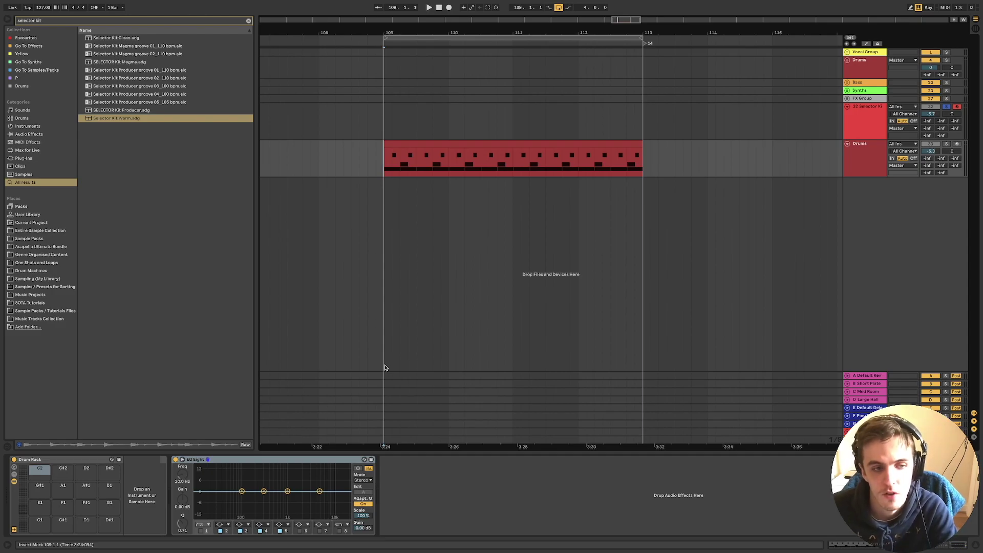
click(874, 119)
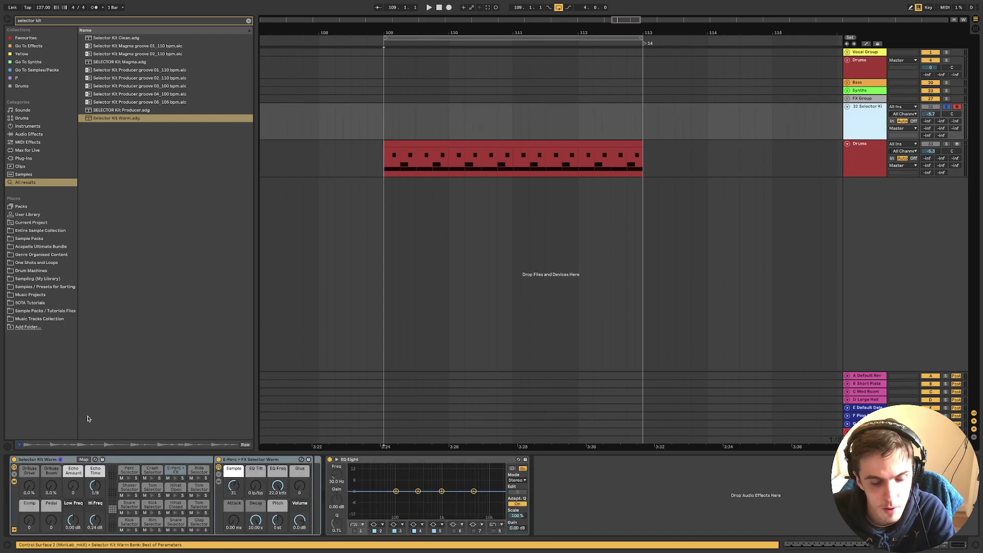
click(39, 461)
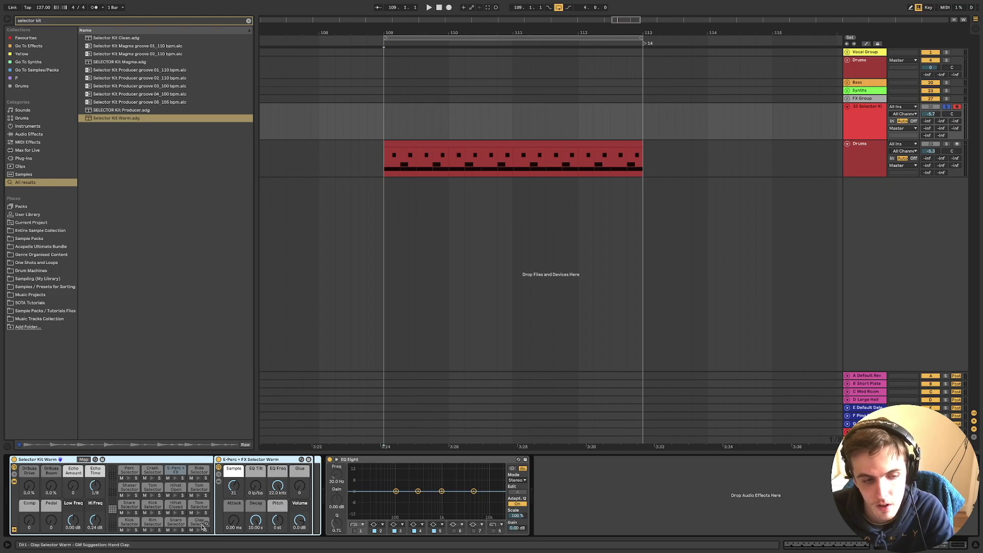
click(131, 522)
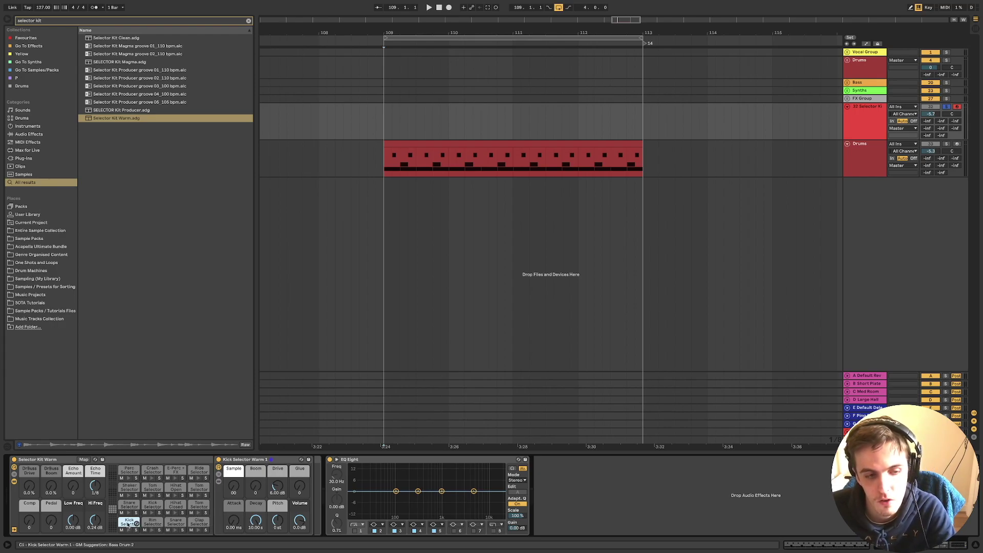
click(153, 523)
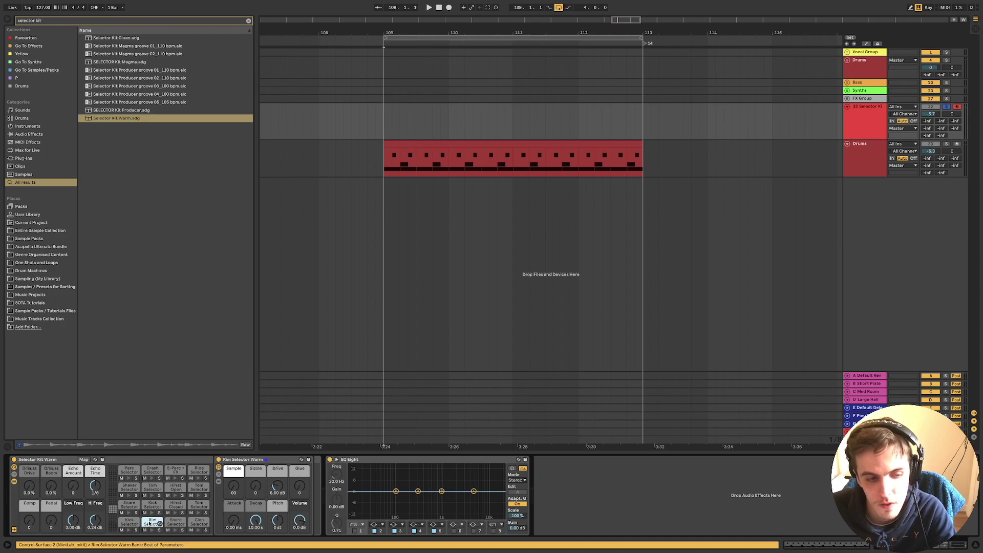
click(174, 522)
click(197, 523)
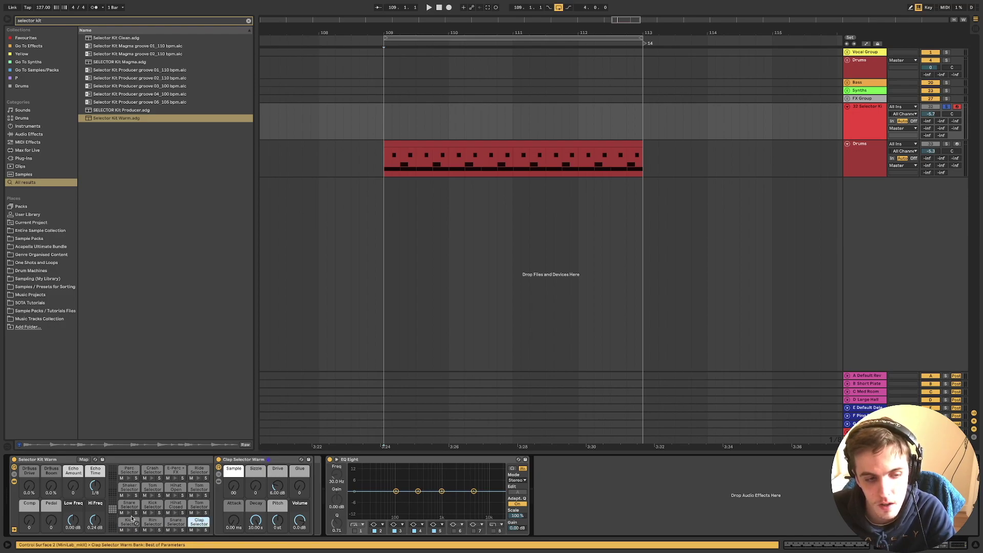
click(129, 522)
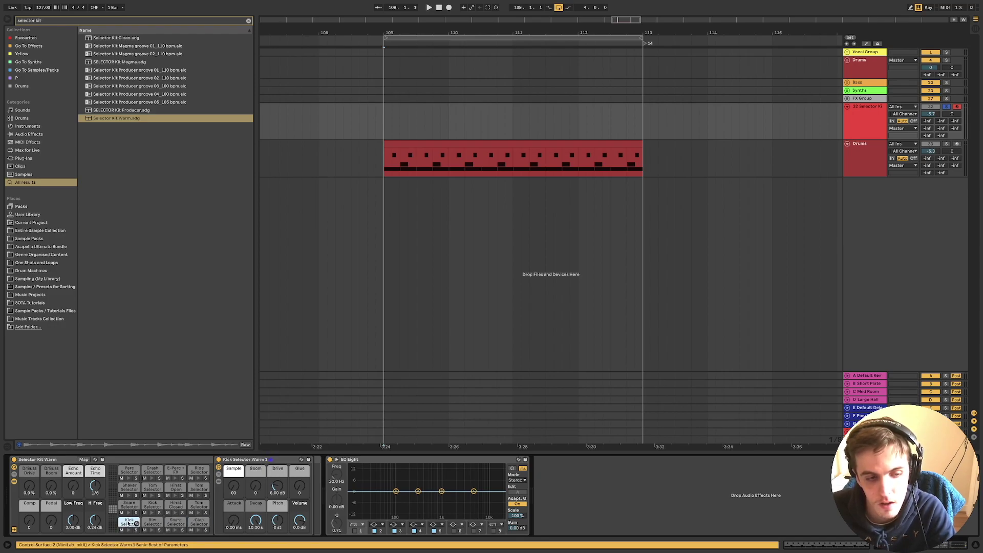
Try different Sample selector values: raise the kick to 127, set E-Perc + FX to 18, and return the kick to 0
click(233, 486)
drag(233, 487, 233, 430)
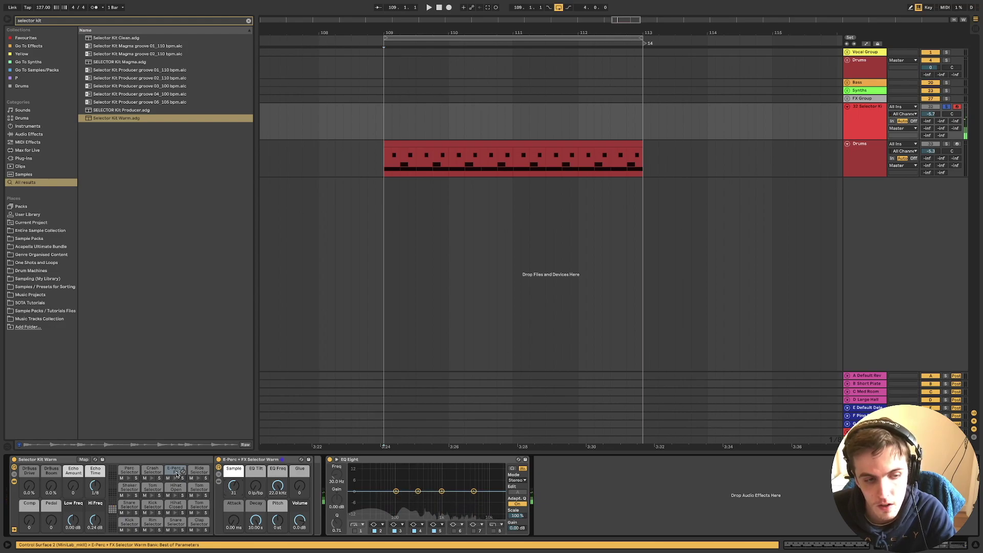
mouse_move(233, 486)
mouse_down()
mouse_move(234, 501)
mouse_move(233, 465)
mouse_move(231, 490)
mouse_up()
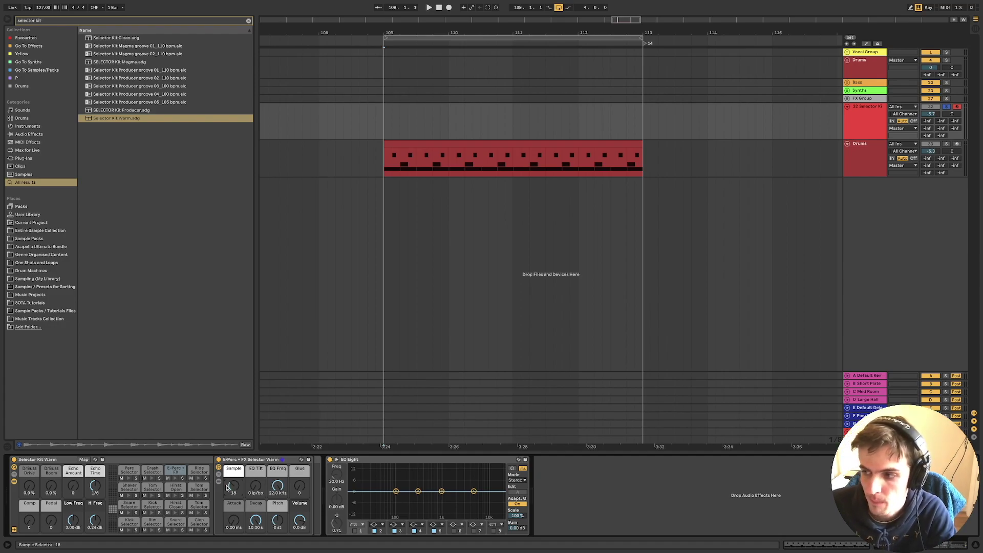
click(134, 525)
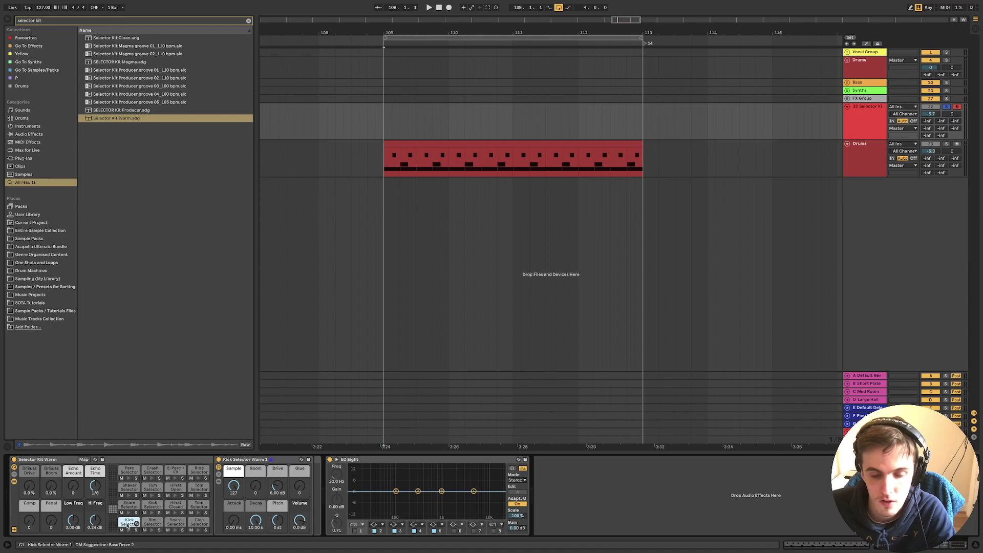
drag(233, 486, 234, 535)
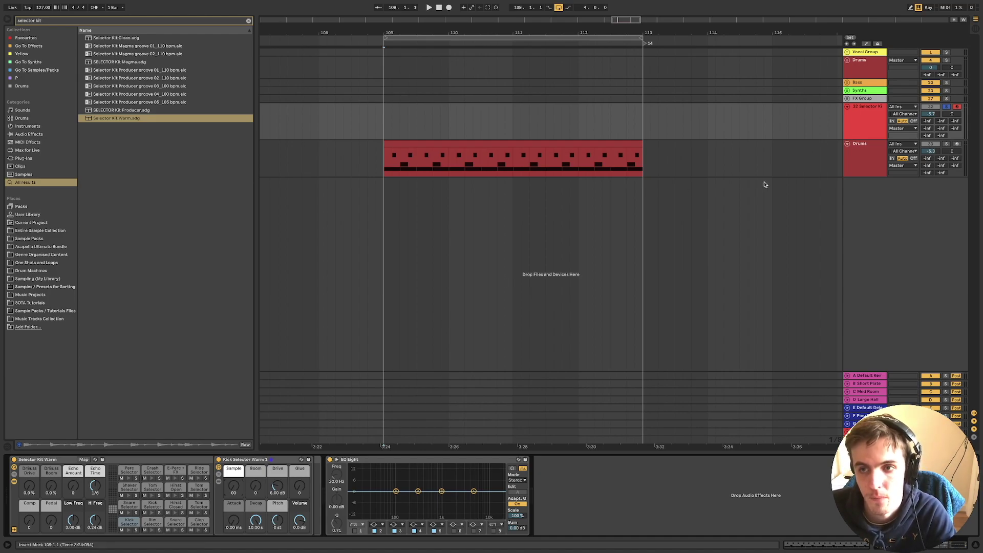
Clear the browser search and load an empty Instrument Rack onto pad C1 of the Drums track's Drum Rack
click(865, 162)
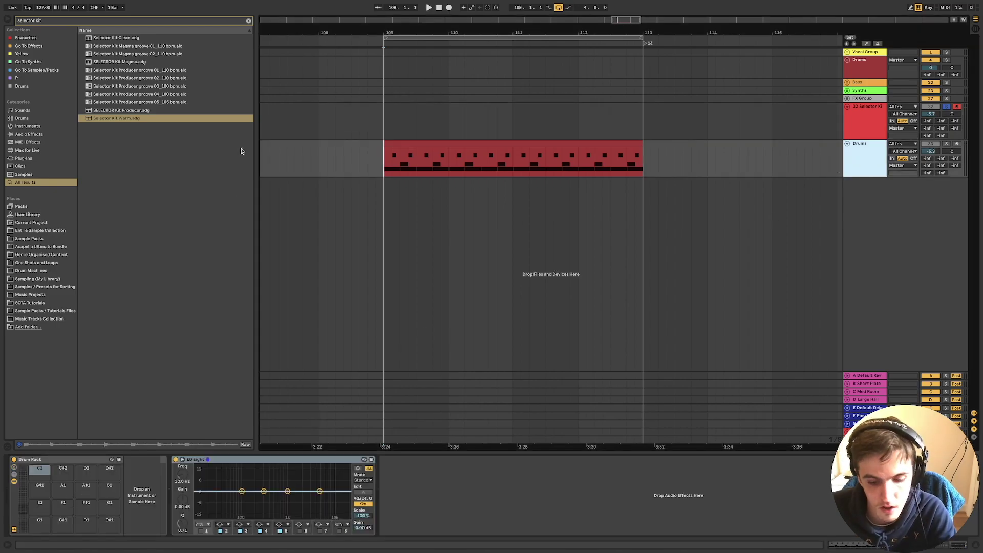
click(249, 21)
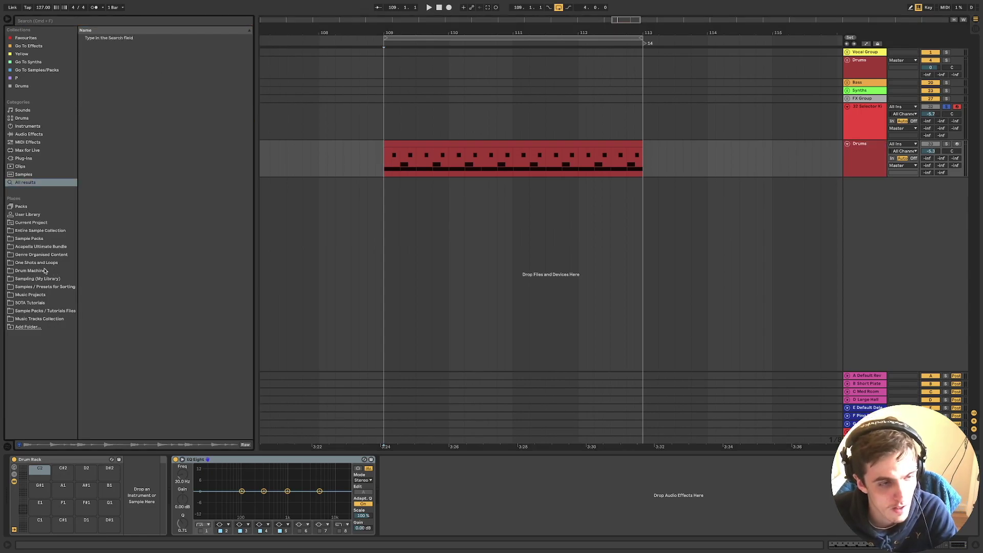
click(68, 461)
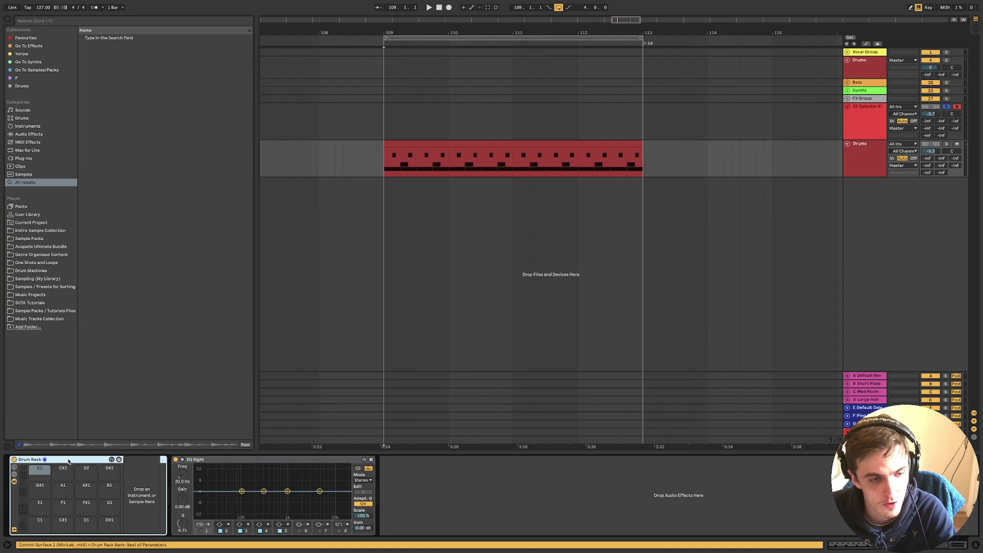
click(39, 524)
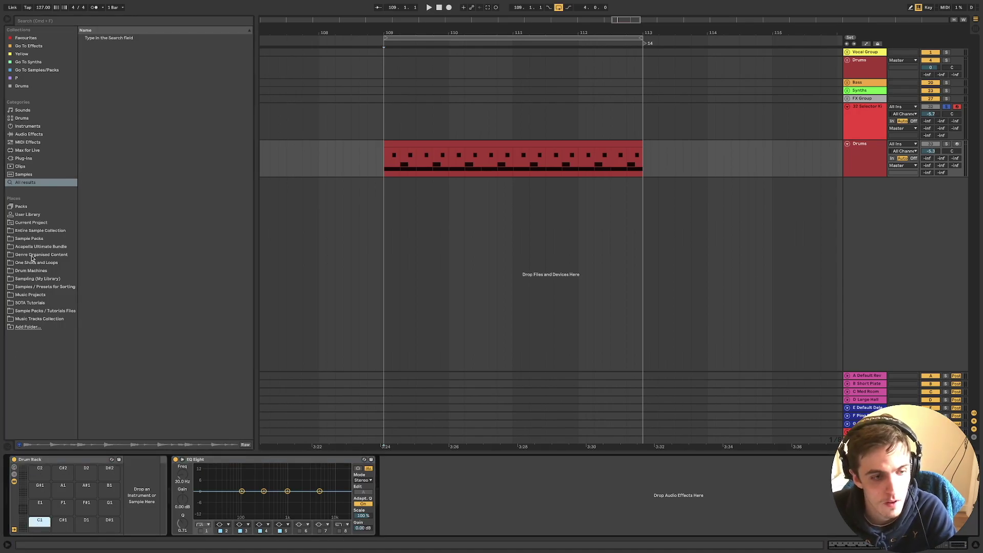
click(27, 126)
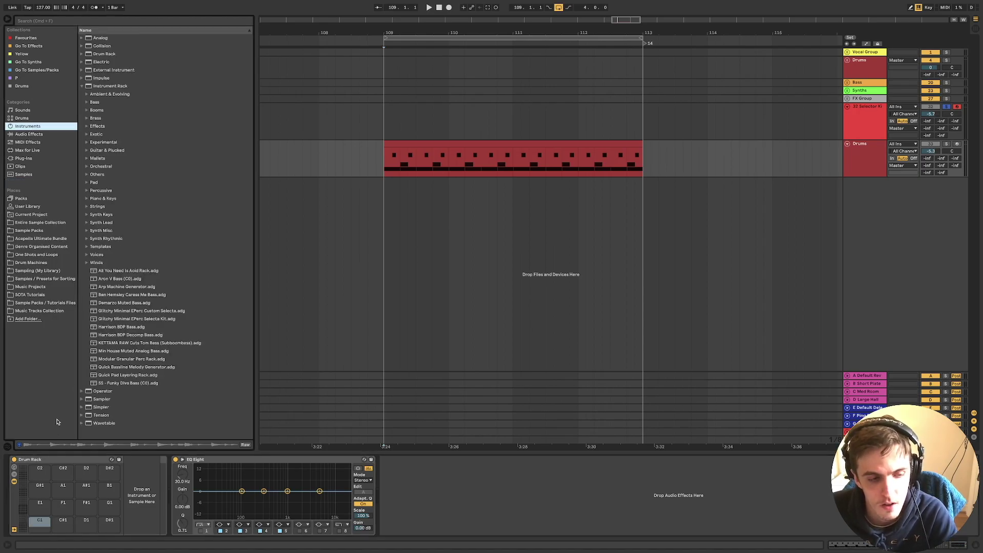
click(91, 87)
drag(51, 404, 40, 523)
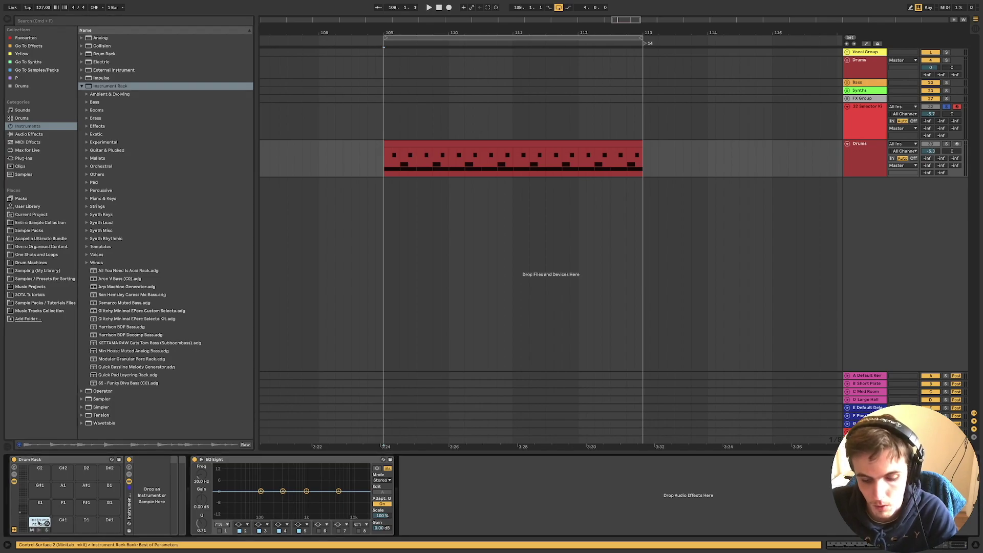
Rename the Instrument Rack on pad C1 to "Kicks"
key(super+r)
text(Kick)
key(Return)
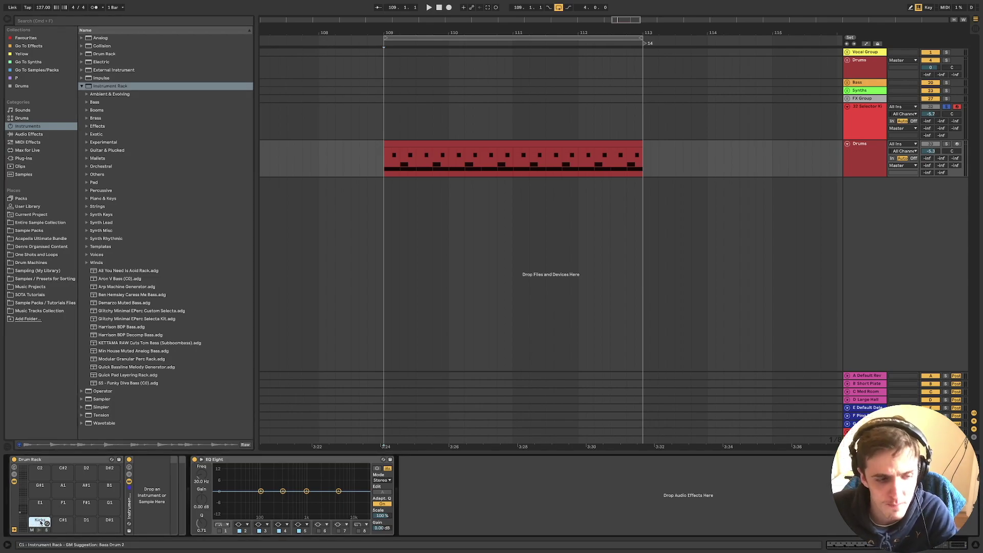
Search the browser for "sm_kick" across all results
click(42, 22)
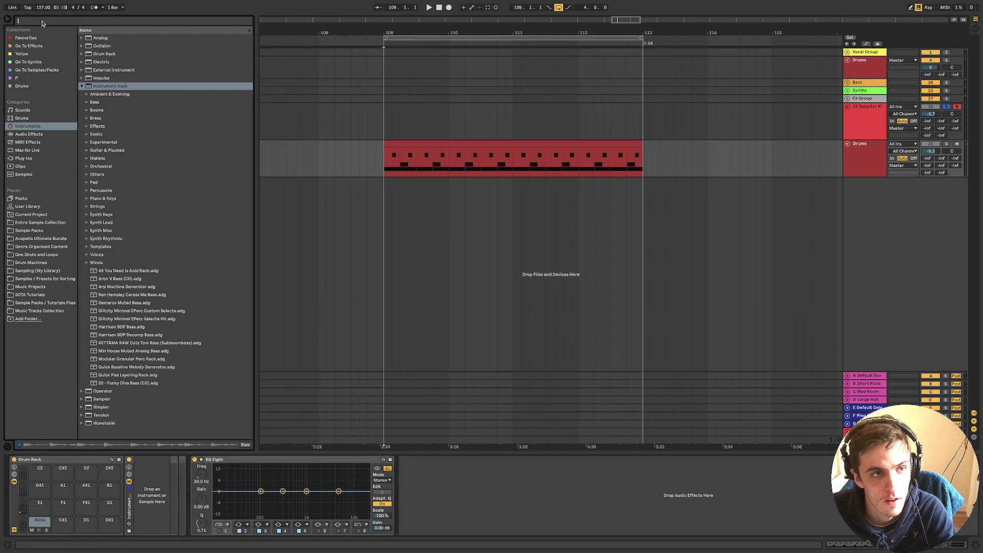
click(144, 497)
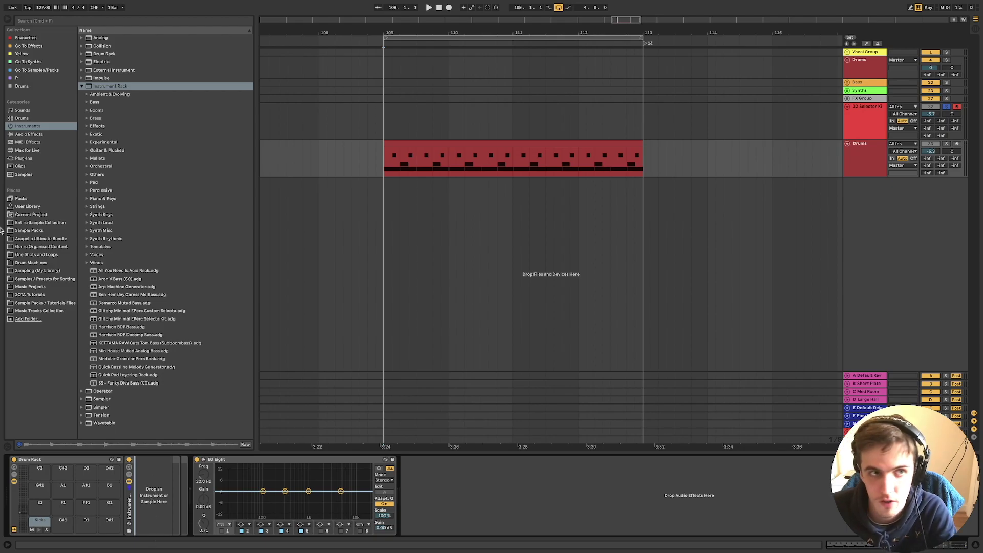
click(29, 22)
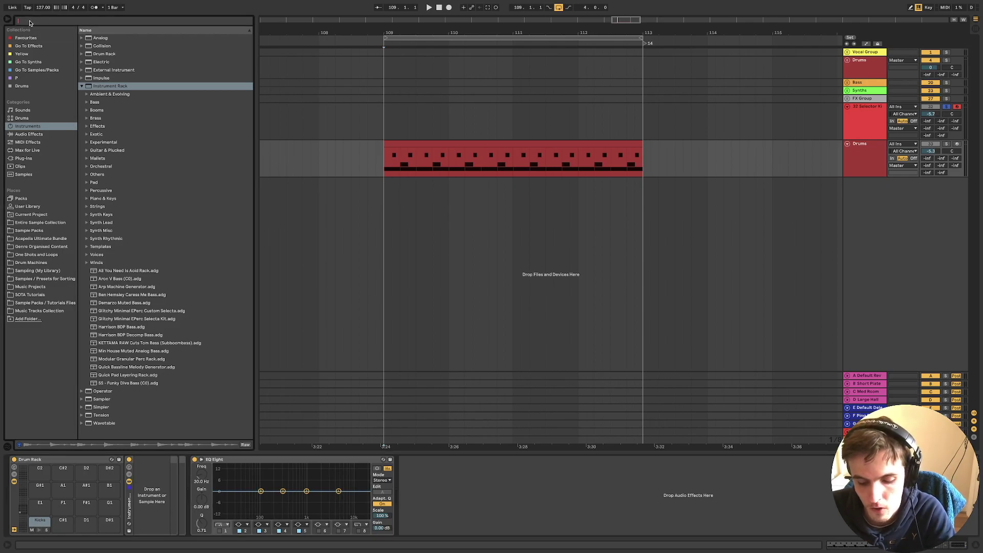
text(sm)
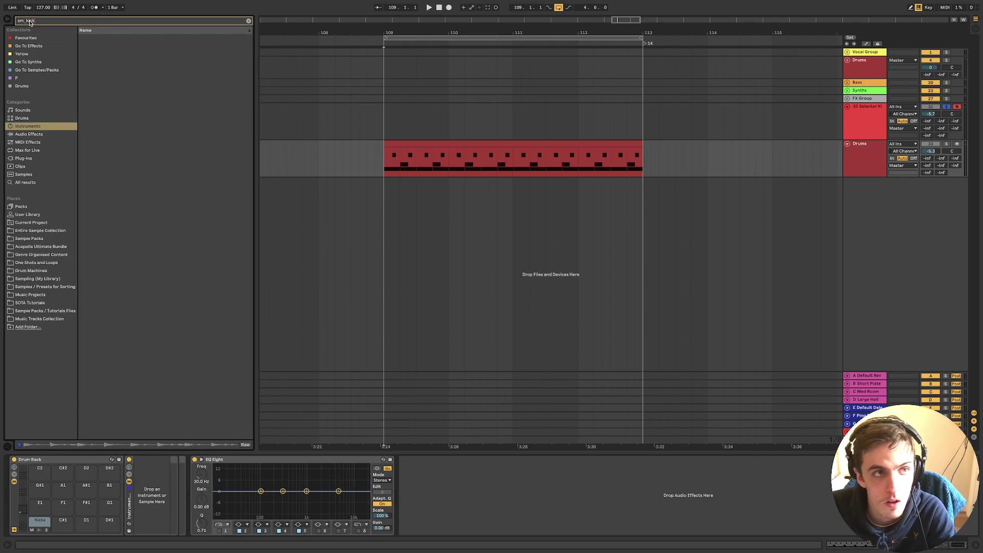
text(_kick)
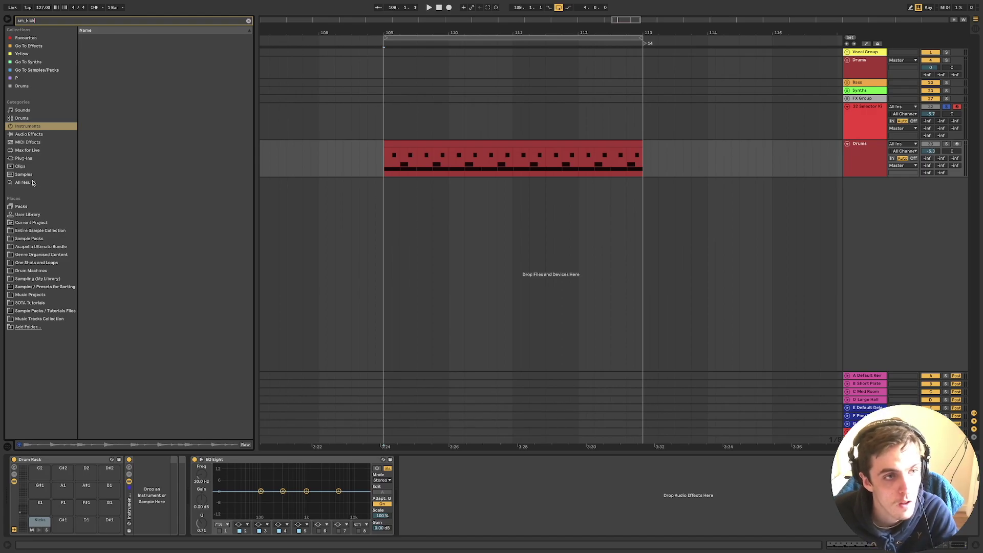
click(28, 183)
Load the samples SM_CB_Kick_01.wav to SM_CB_Kick_10.wav together into the Kicks Instrument Rack and show its chain list
click(135, 231)
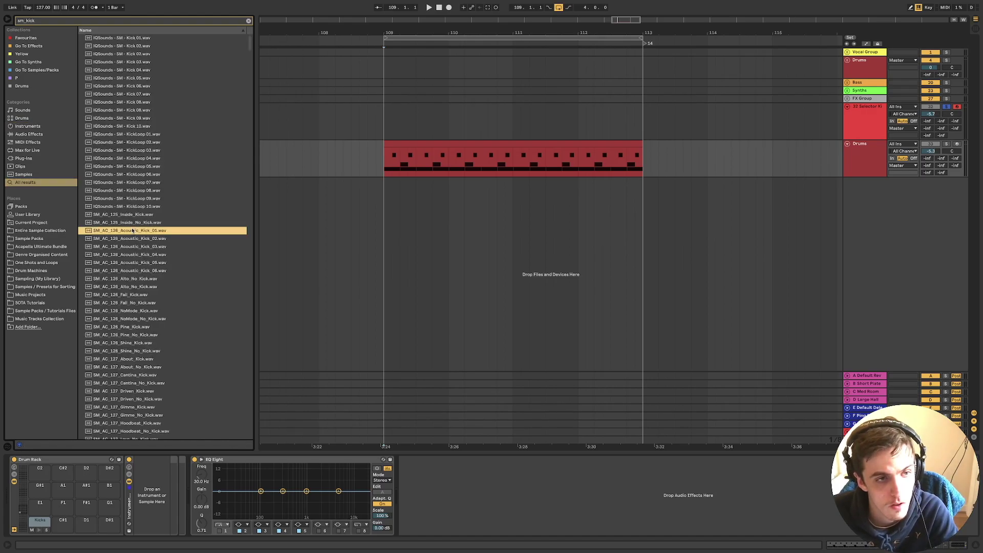
scroll(163, 306, down, 10)
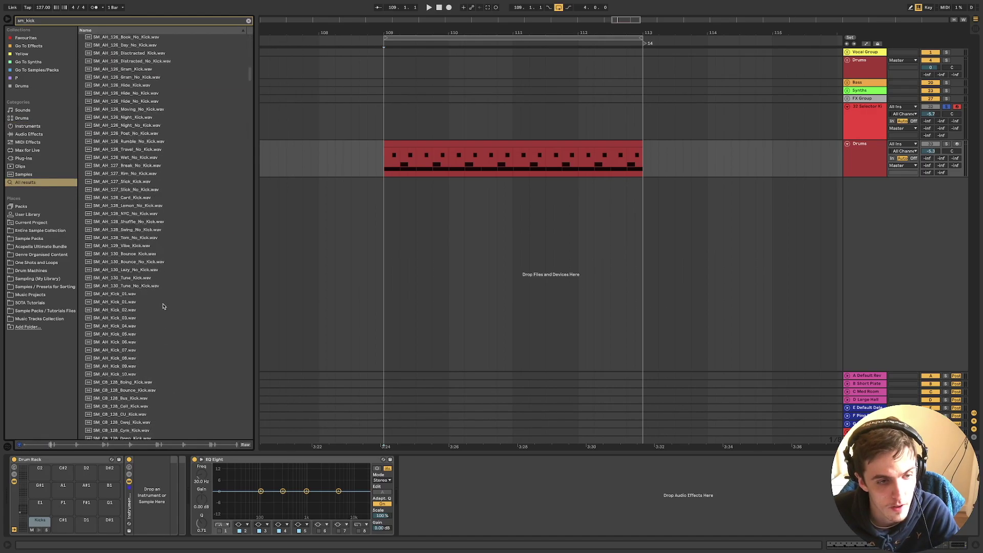
scroll(164, 305, up, 10)
scroll(164, 306, down, 15)
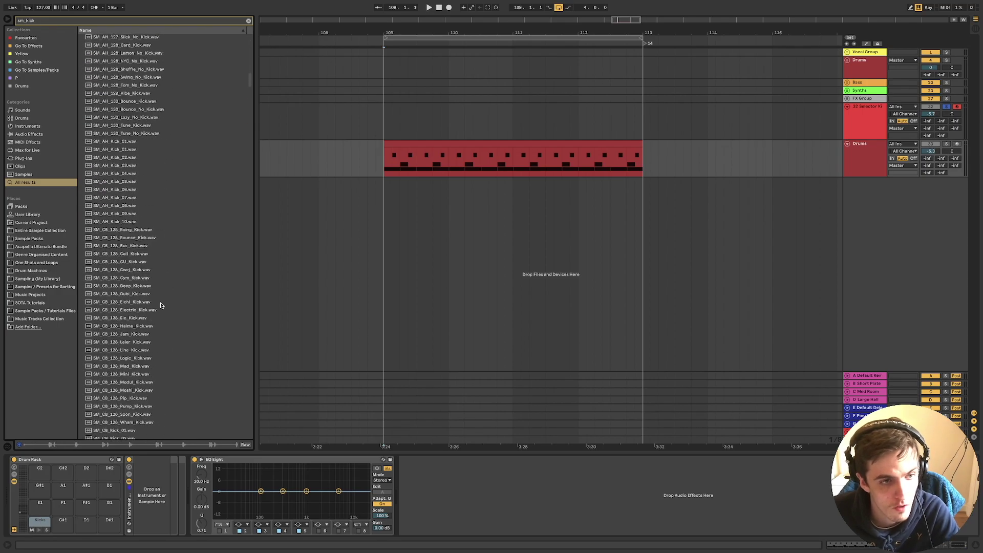
click(161, 309)
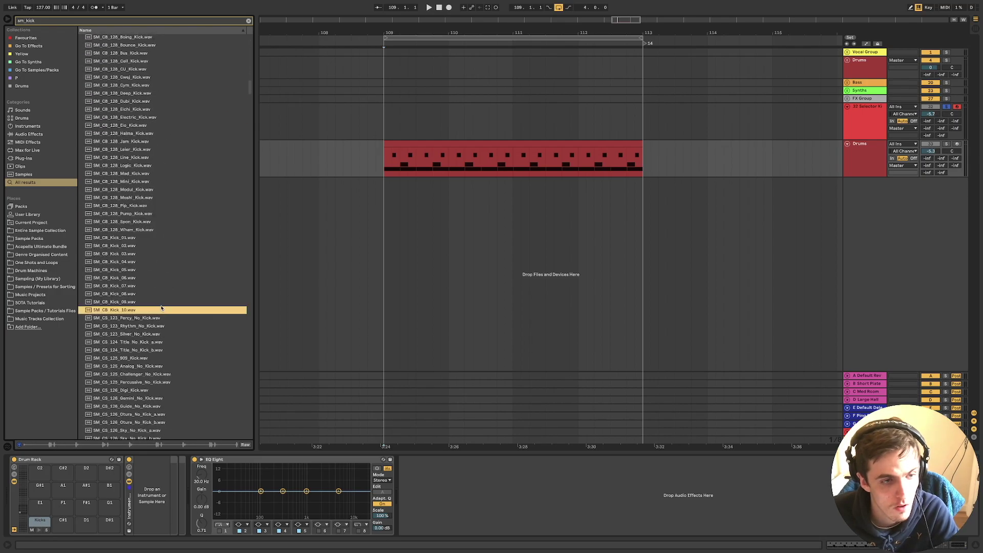
shift+click(112, 239)
drag(189, 337, 148, 482)
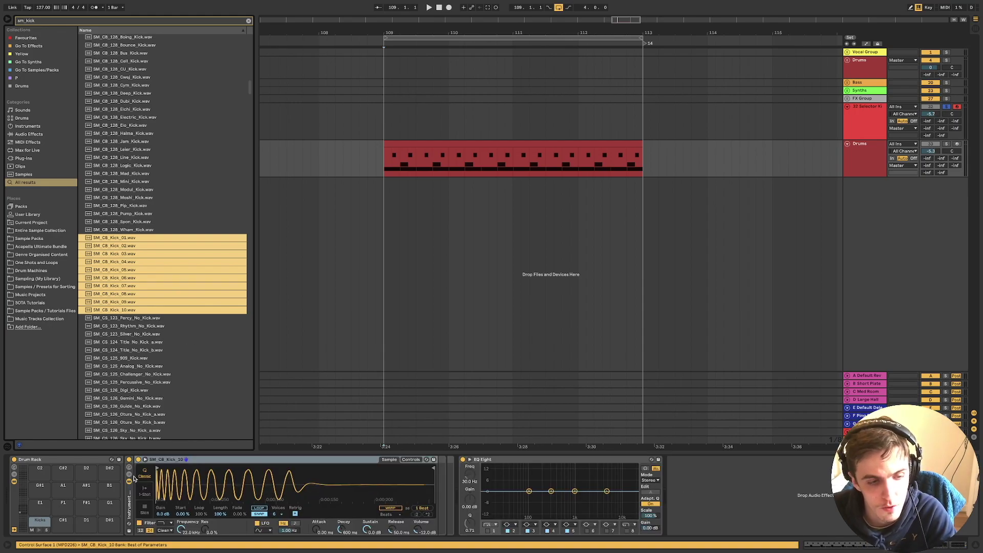
click(129, 477)
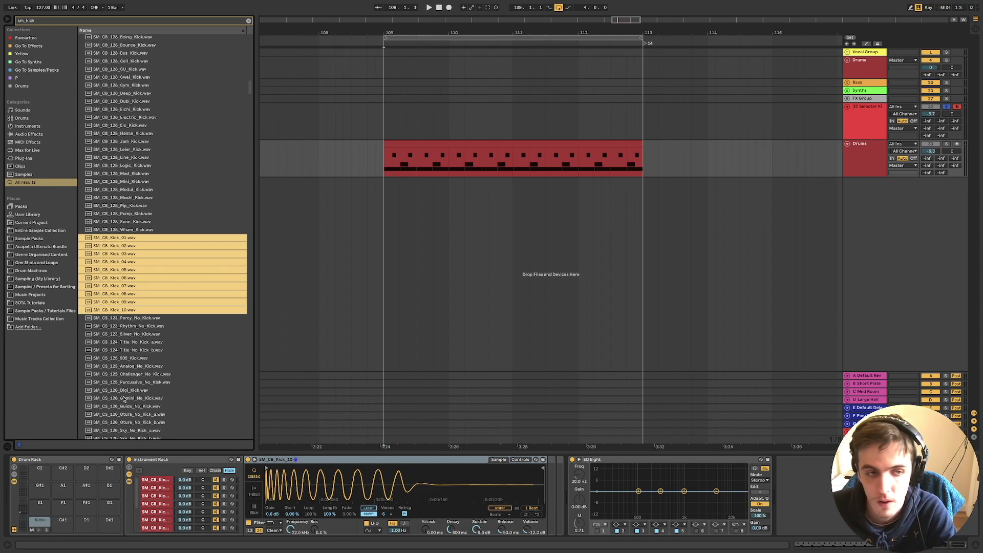
Add the samples from SM_CS_Kick_01.wav through SM_CS_Kick_10.wav, including the duplicates between them, as new chains in the Kicks Instrument Rack
scroll(131, 396, down, 3)
scroll(130, 389, down, 5)
scroll(129, 389, down, 9)
click(121, 369)
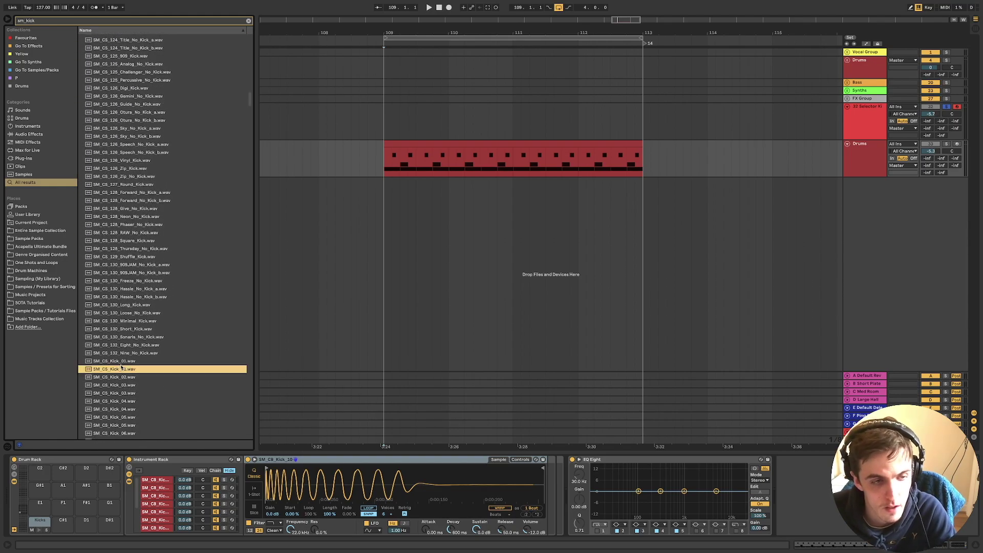
scroll(123, 384, down, 9)
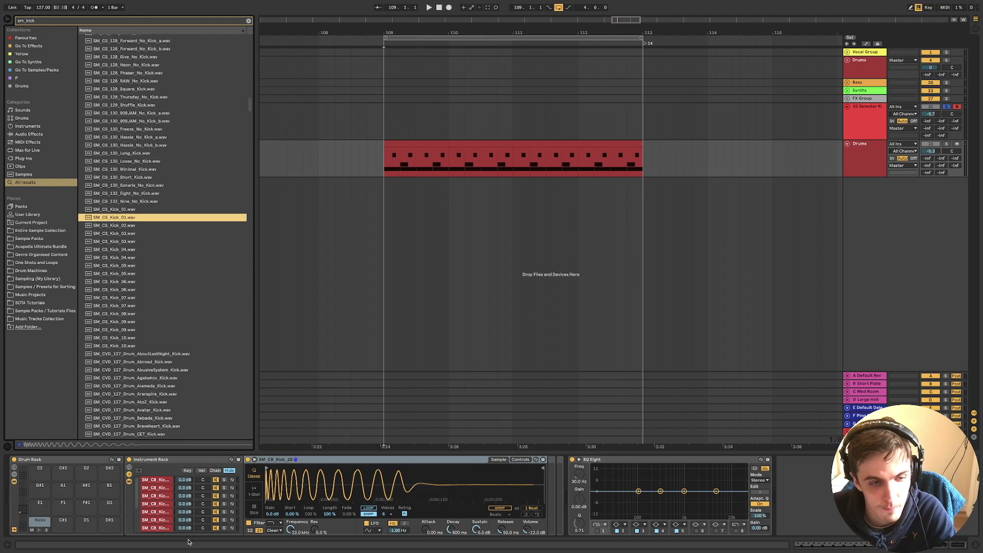
scroll(159, 505, down, 2)
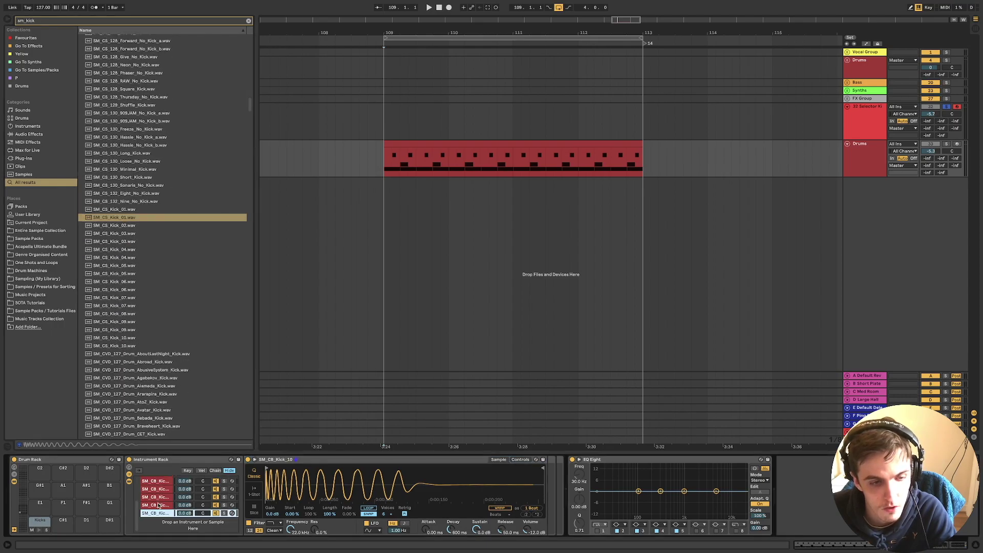
shift+click(128, 339)
drag(117, 333, 156, 517)
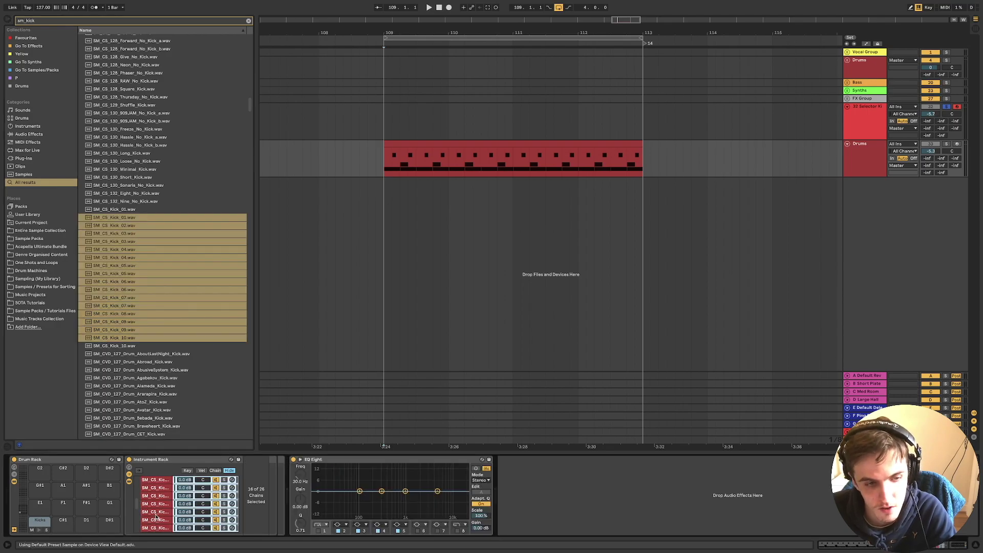
Add the samples SM_CVD_Kick_11.wav to SM_CVD_Kick_26.wav together as new chains in the Kicks Instrument Rack
scroll(119, 350, down, 3)
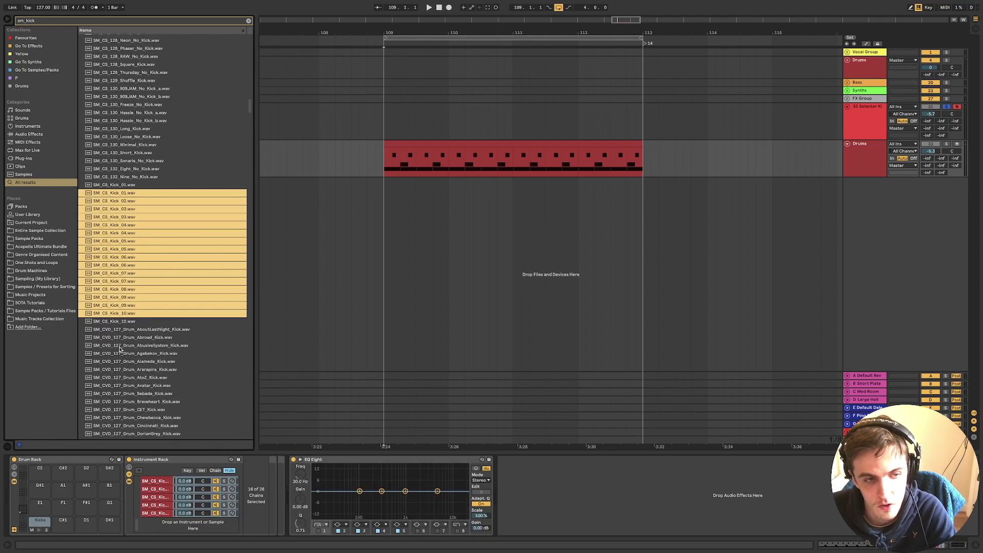
scroll(120, 350, down, 15)
click(115, 285)
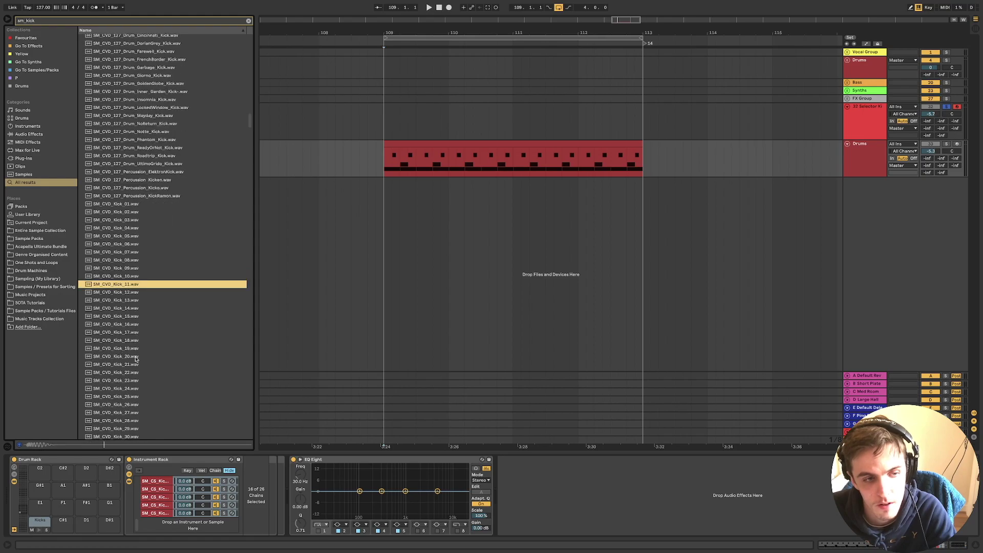
shift+click(138, 405)
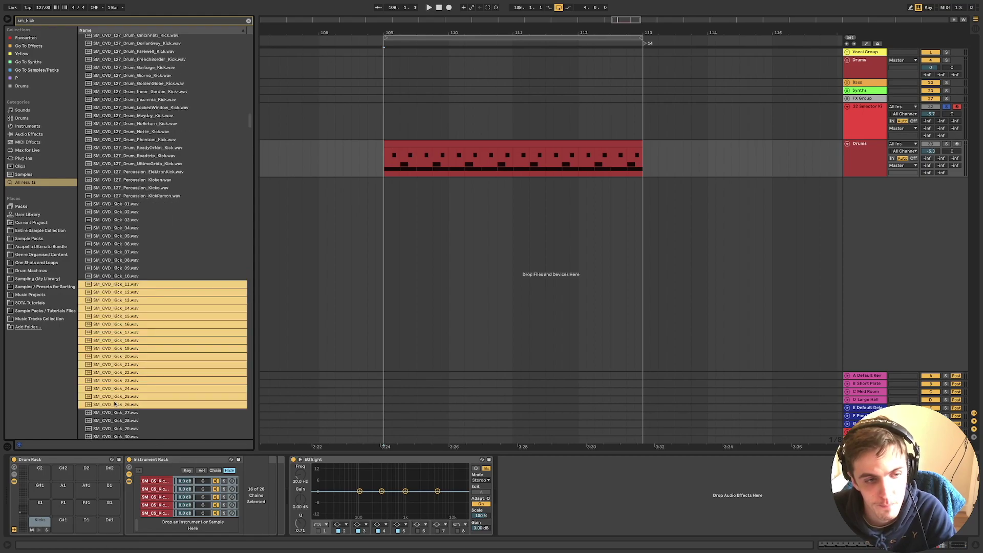
drag(114, 404, 161, 527)
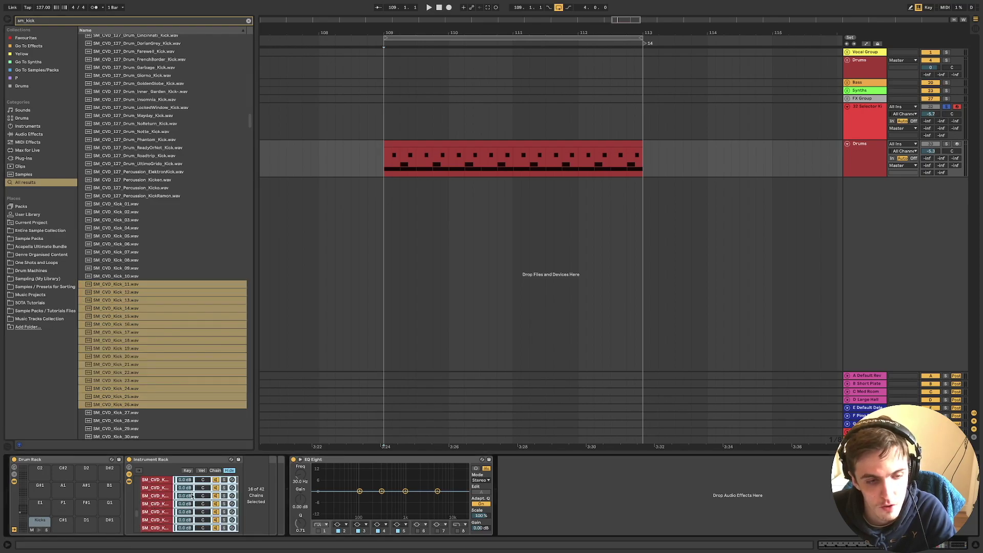
Show the chain select zones and extend the zones of all kick chains across the full range to 127
scroll(182, 498, up, 5)
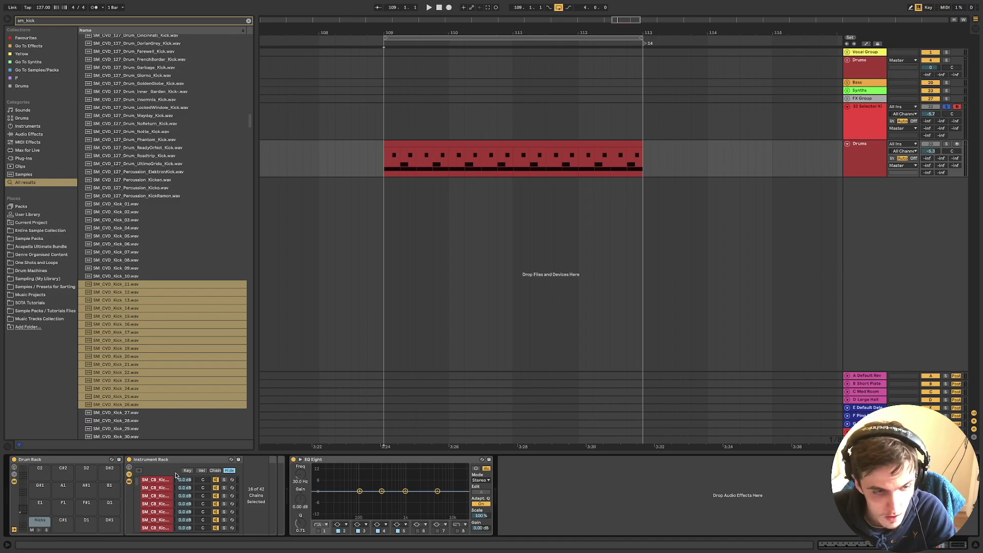
click(215, 471)
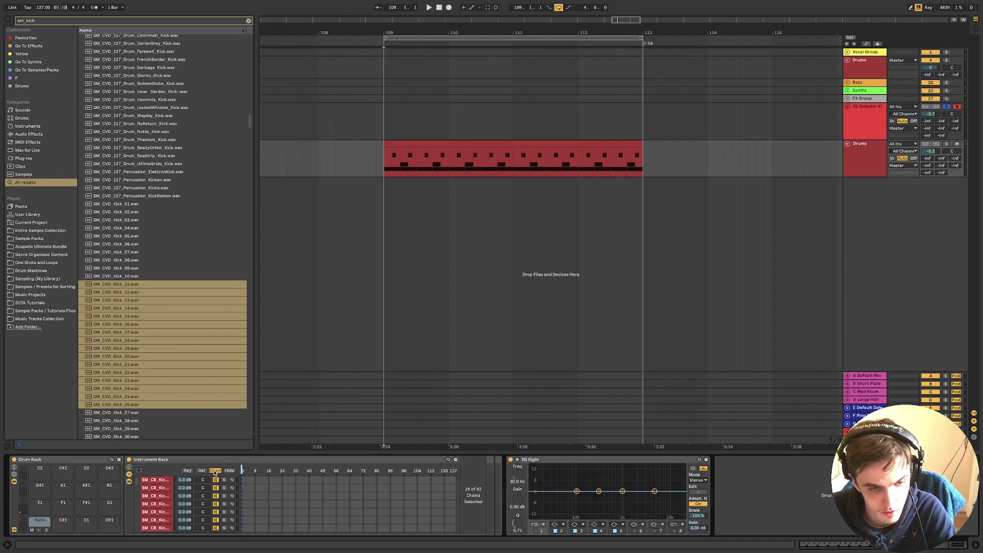
click(160, 480)
scroll(161, 494, down, 10)
shift+click(160, 513)
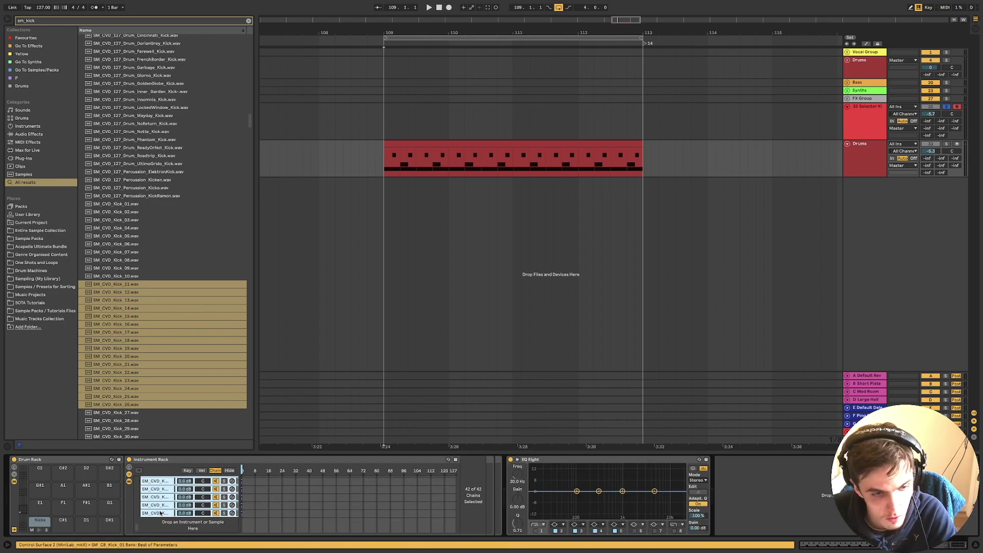
drag(241, 513, 484, 507)
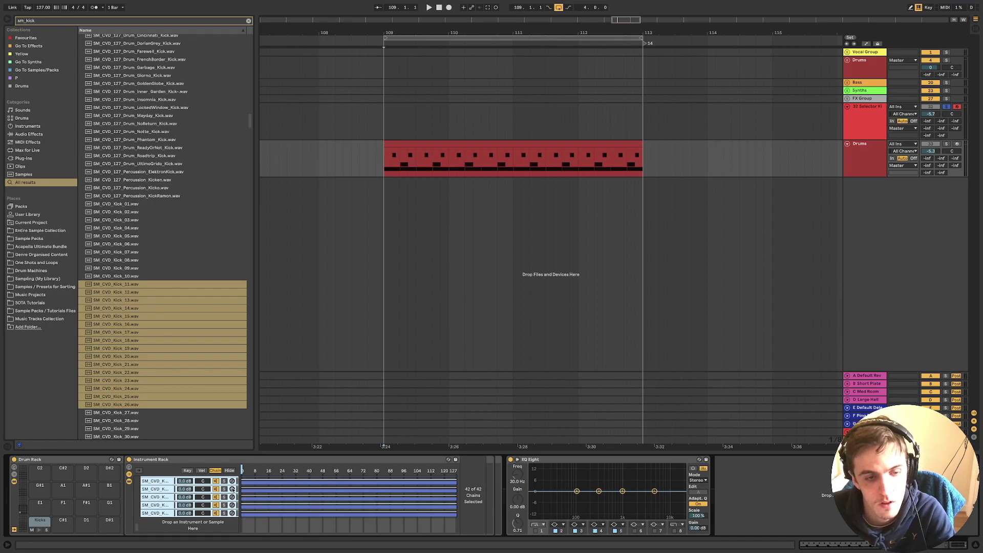
Distribute the ranges of all kick chains equally along the chain selector and show the Instrument Rack's macro controls
scroll(269, 490, up, 10)
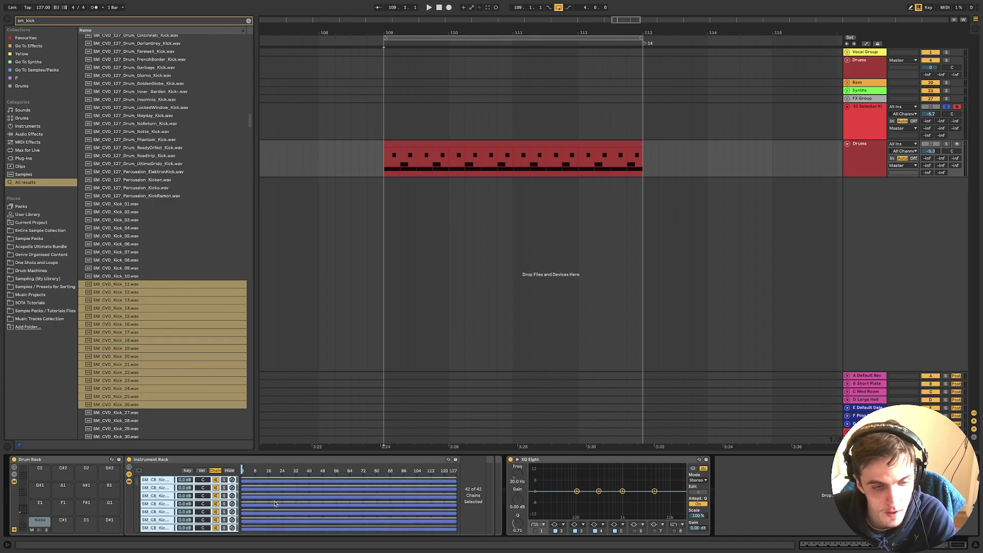
right_click(274, 503)
click(292, 516)
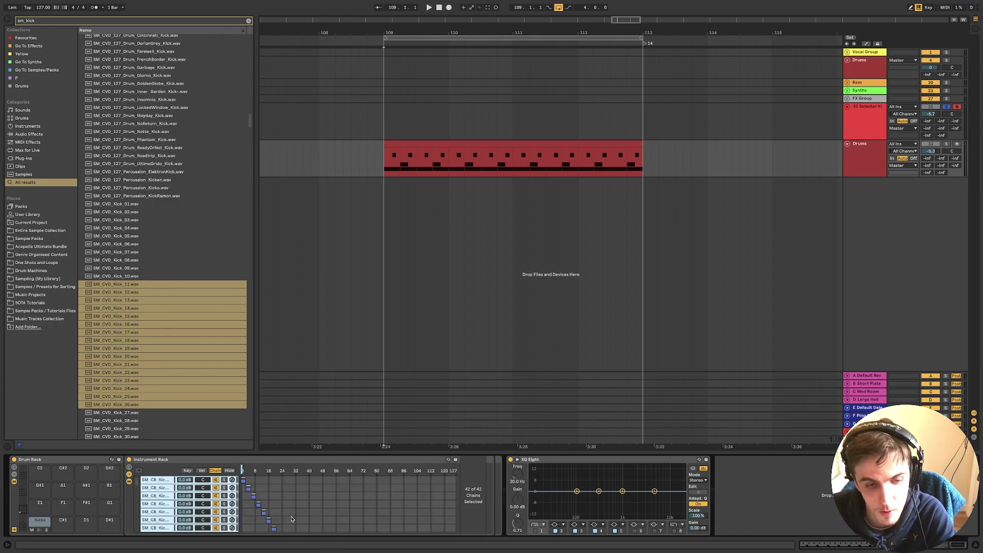
click(130, 470)
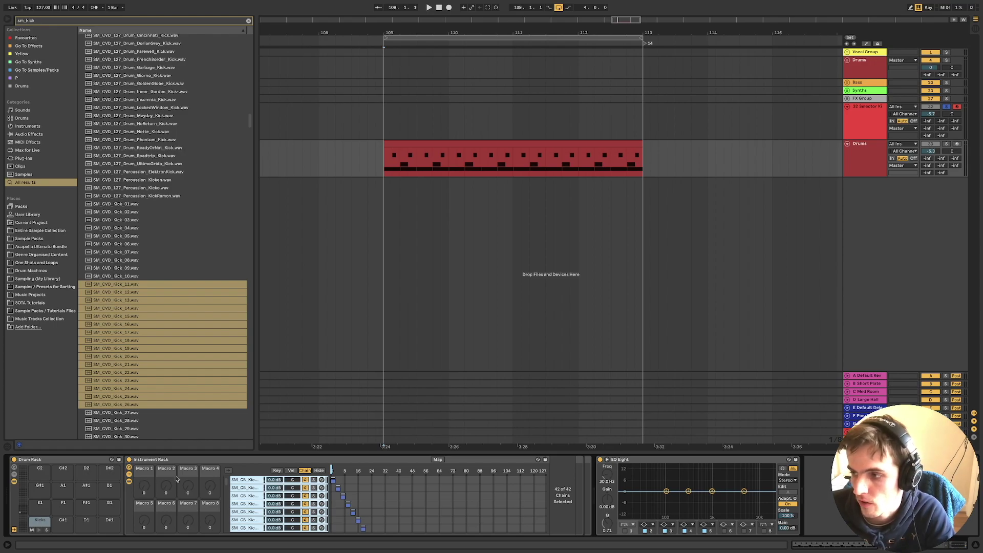
drag(333, 481, 351, 490)
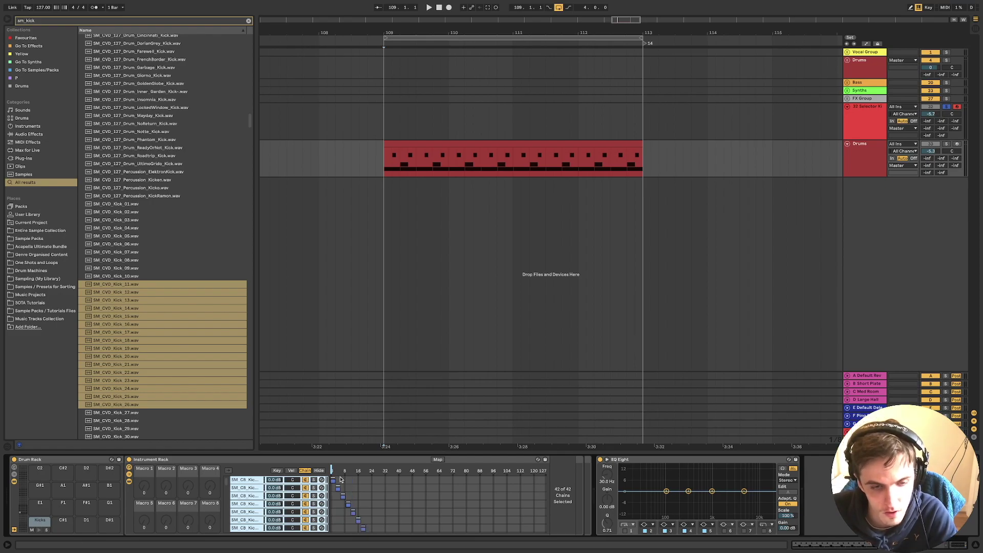
right_click(337, 481)
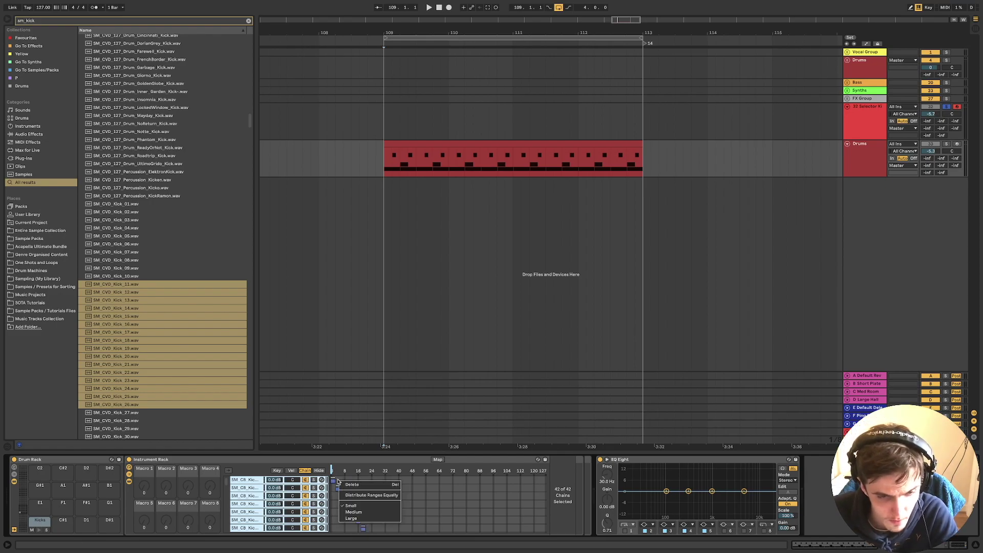
click(347, 493)
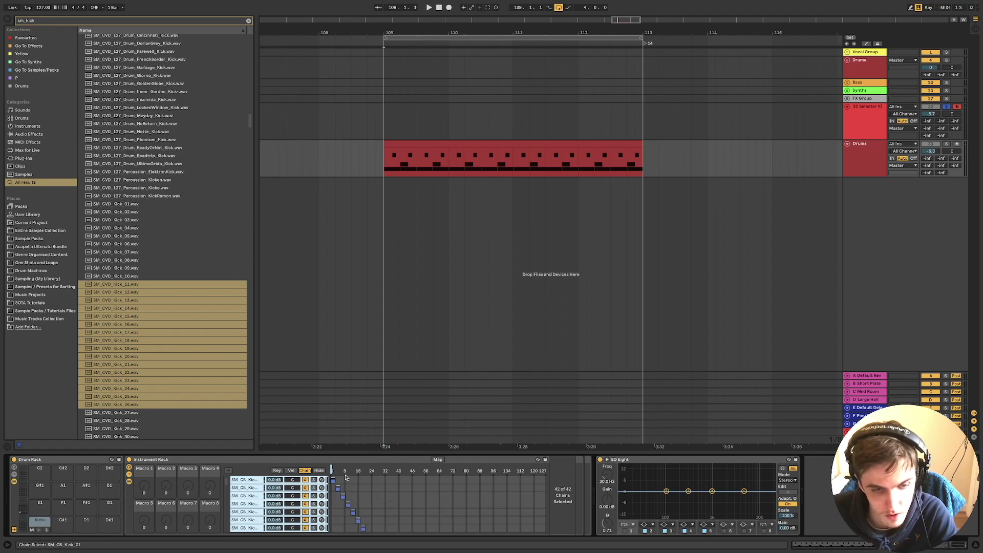
Map the Instrument Rack's chain selector to Macro 1 and turn that macro up to 8
right_click(346, 471)
click(364, 421)
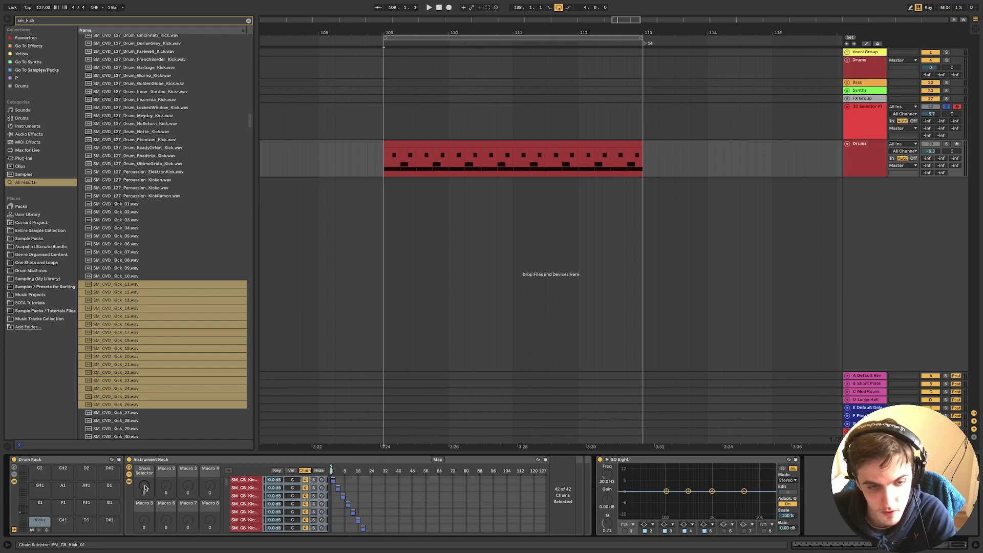
mouse_move(144, 487)
mouse_down()
mouse_move(143, 472)
mouse_move(144, 504)
mouse_move(145, 495)
mouse_up()
Play the loop with the Drums track soloed and audition different kicks by turning the Chain Selector macro through its range
key(space)
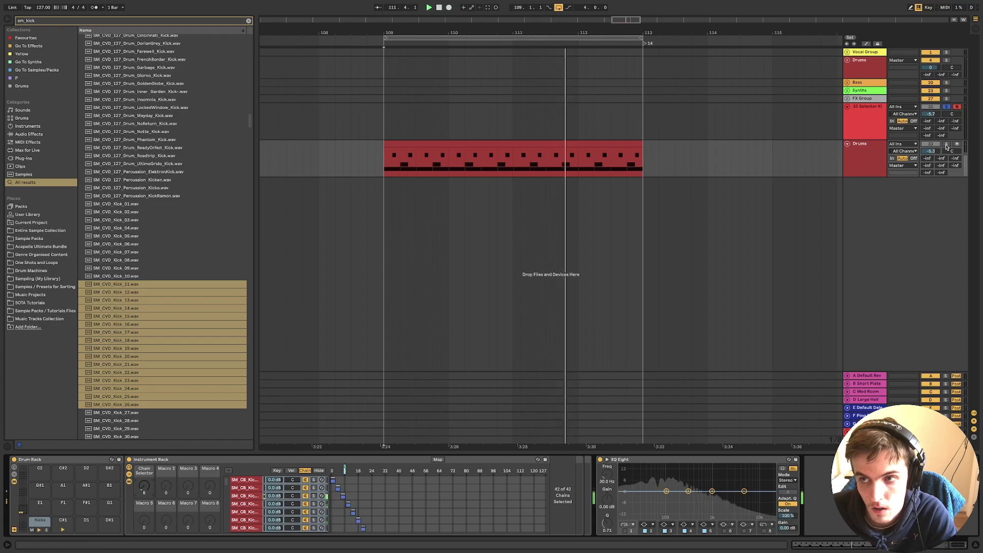
click(946, 143)
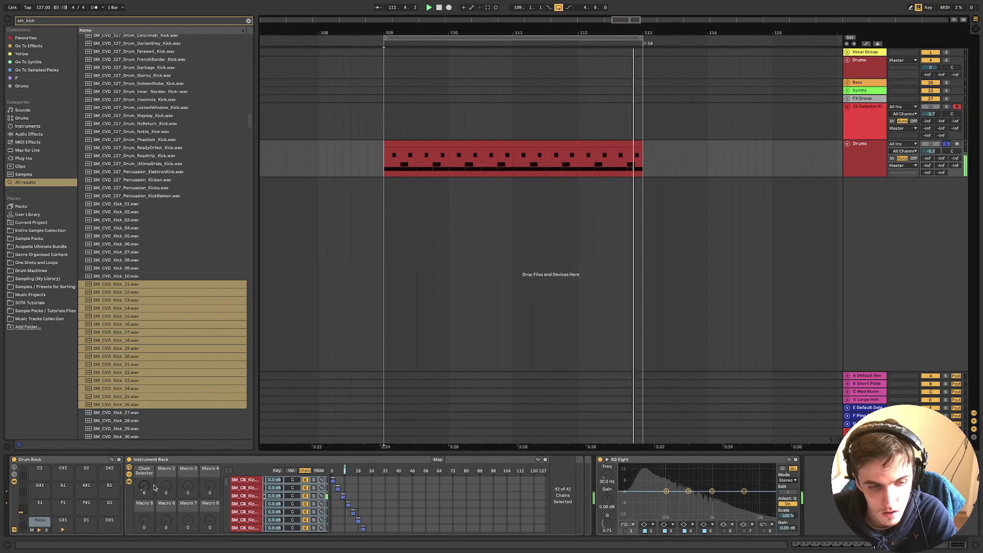
mouse_move(143, 486)
mouse_down()
mouse_move(144, 445)
mouse_move(148, 539)
mouse_up()
drag(148, 491, 148, 489)
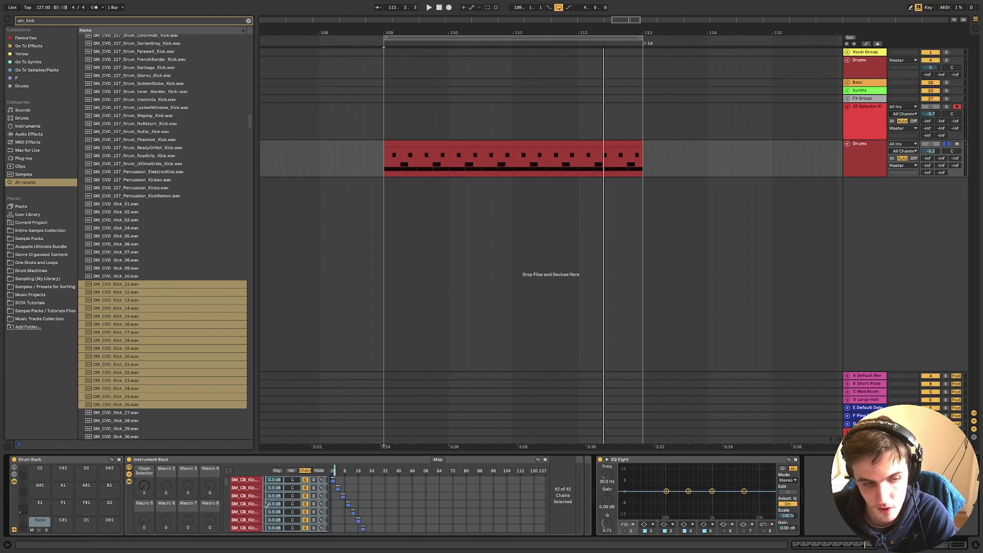
key(space)
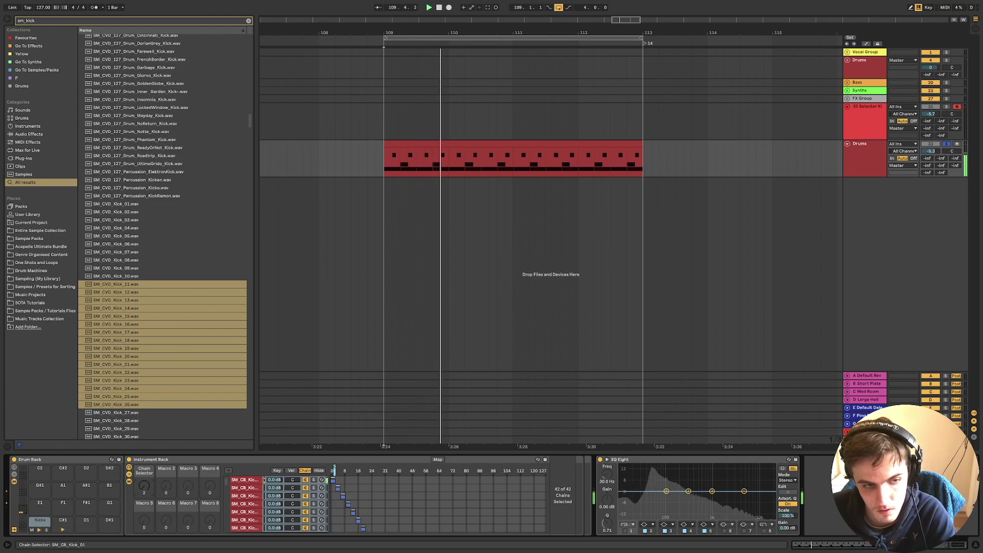
drag(144, 486, 144, 489)
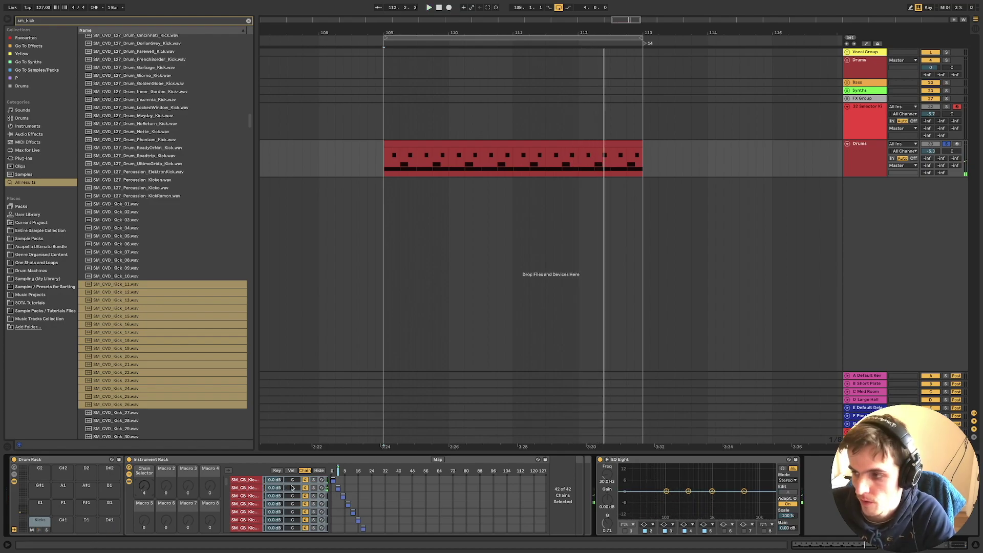
mouse_move(145, 486)
mouse_down()
mouse_move(145, 496)
mouse_move(145, 421)
mouse_up()
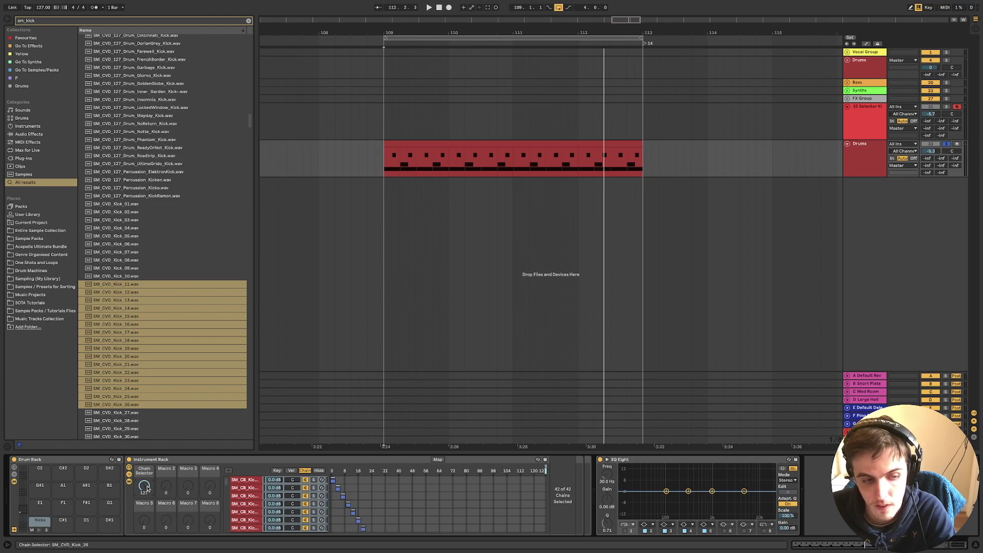
drag(144, 485, 145, 491)
Rename the Chain Selector macro to "Kick Selector" and audition kicks with it during playback, leaving it at 7
right_click(146, 469)
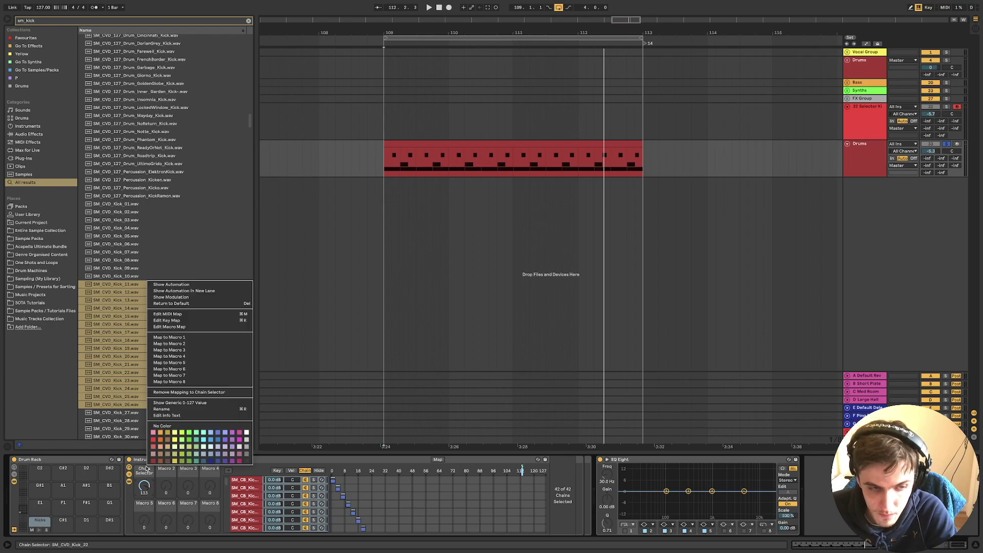
click(171, 409)
text(Kick Selec)
key(Return)
key(space)
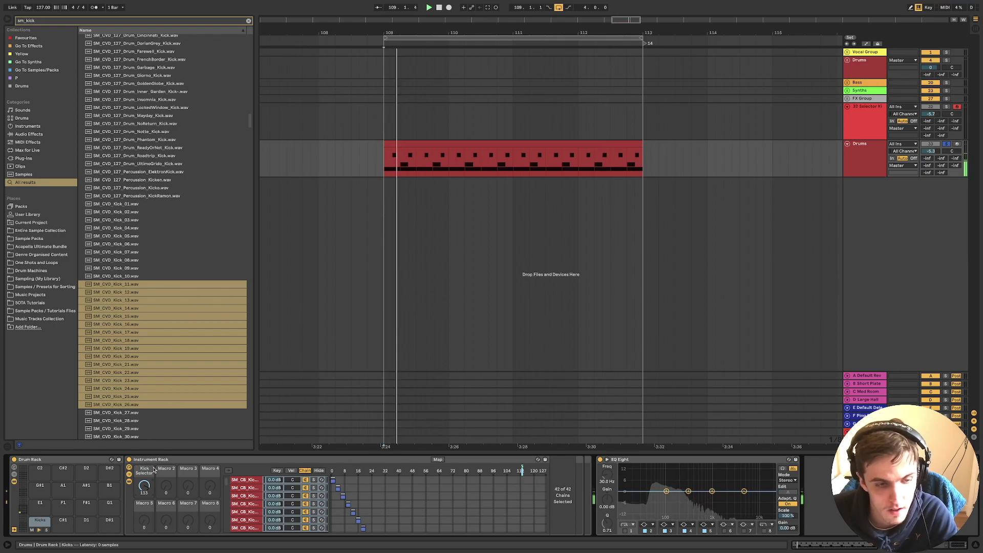
mouse_move(144, 486)
mouse_down()
mouse_move(144, 527)
mouse_move(144, 486)
mouse_move(143, 502)
mouse_up()
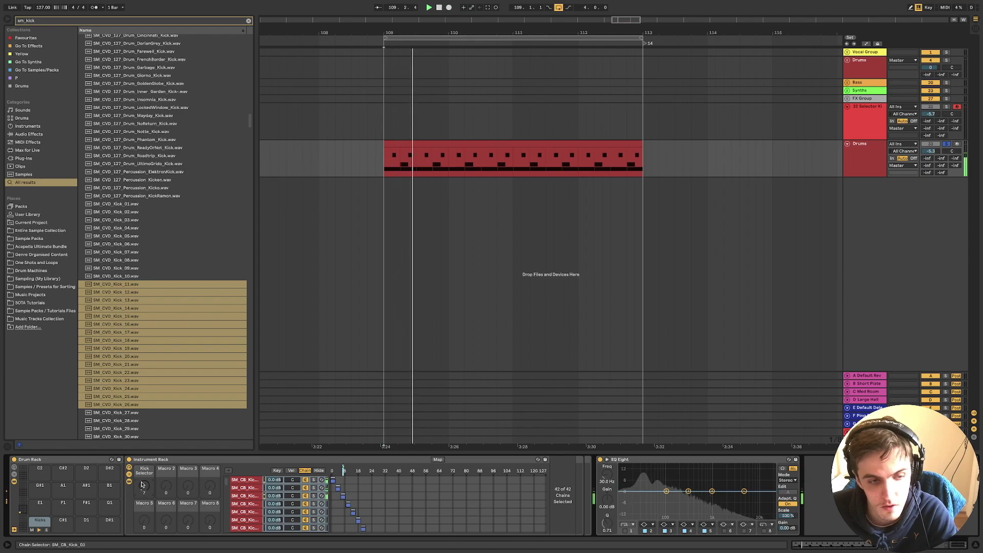
Show the Drum Rack's macro controls and map the Instrument Rack's Kick Selector to the Drum Rack's Macro 1
click(12, 471)
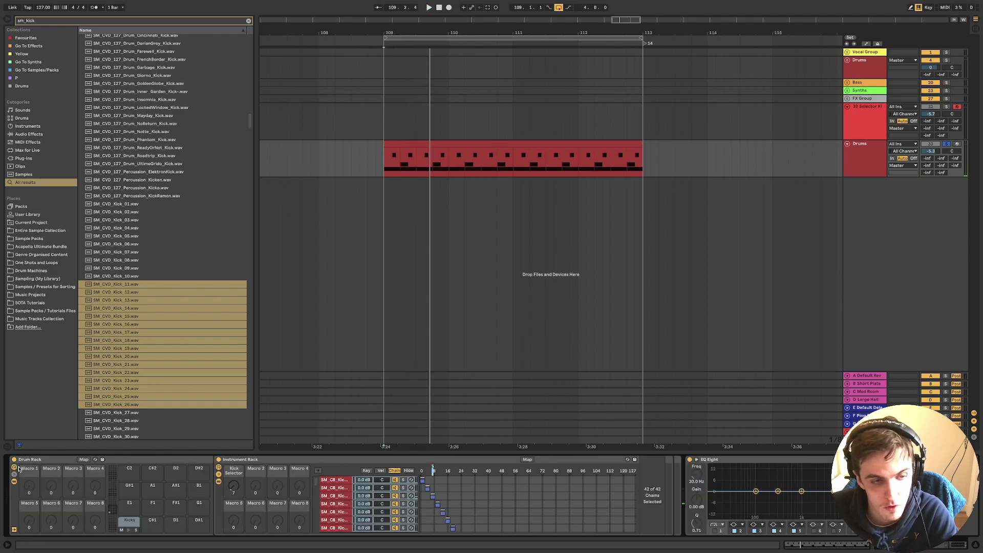
right_click(234, 491)
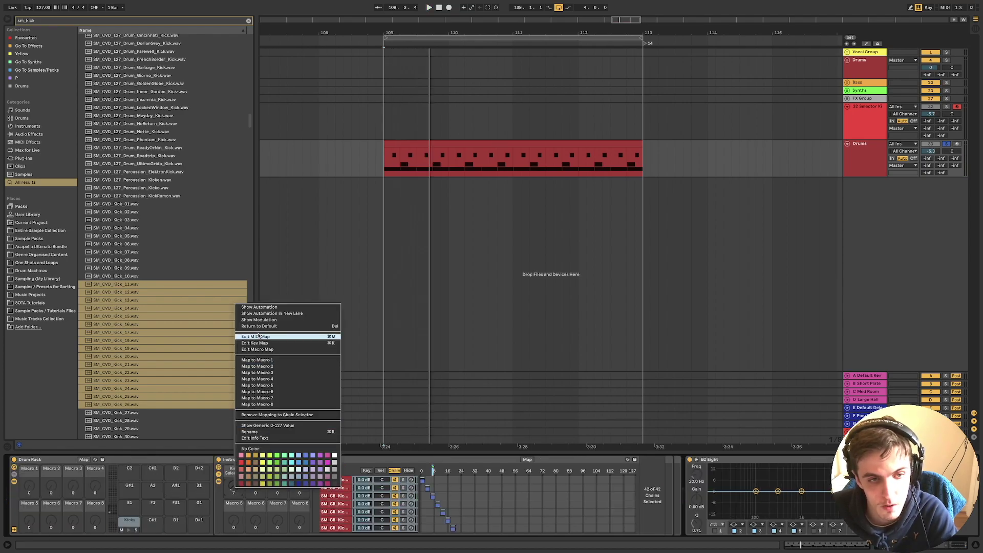
click(257, 360)
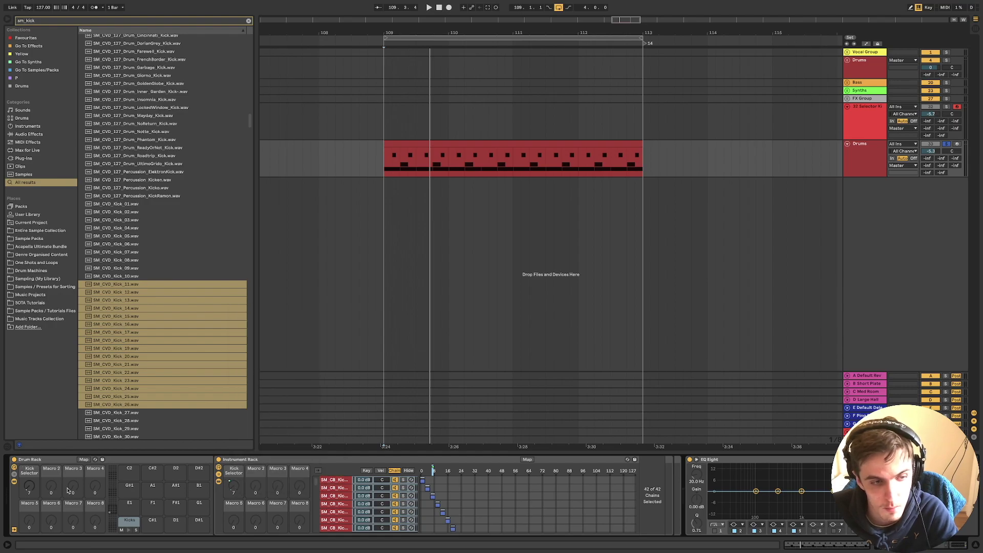
Hide the Instrument Rack's macros and chain list, and audition kicks with the Drum Rack's Kick Selector during playback
click(219, 467)
click(218, 481)
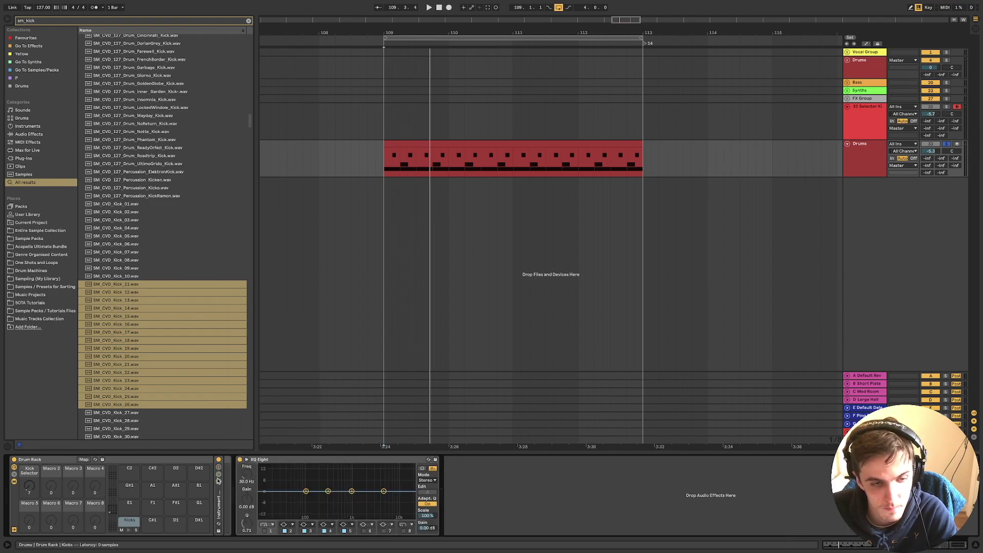
key(space)
mouse_move(29, 487)
mouse_down()
mouse_move(29, 463)
mouse_move(29, 492)
mouse_up()
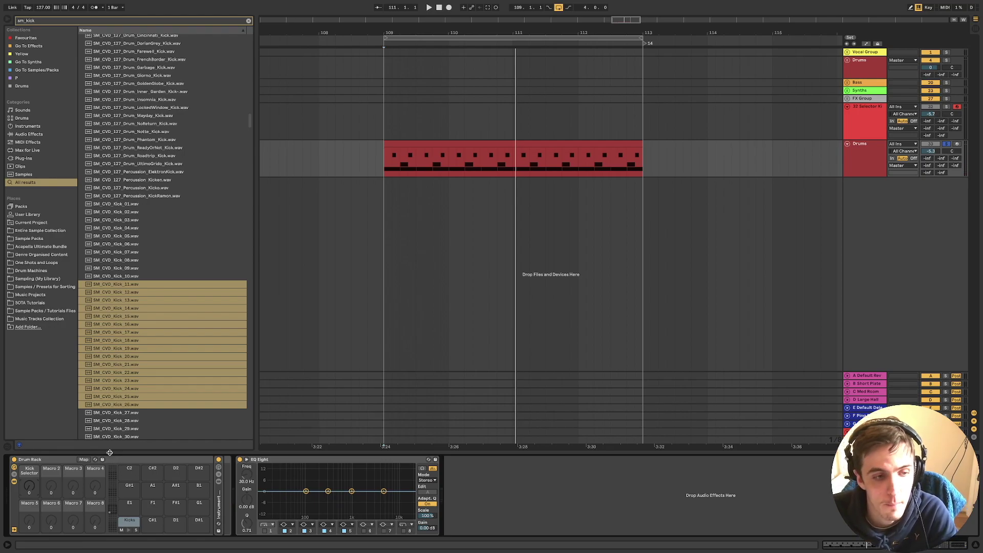
Rename the Drum Rack as "Custom Selector Kit"
click(47, 460)
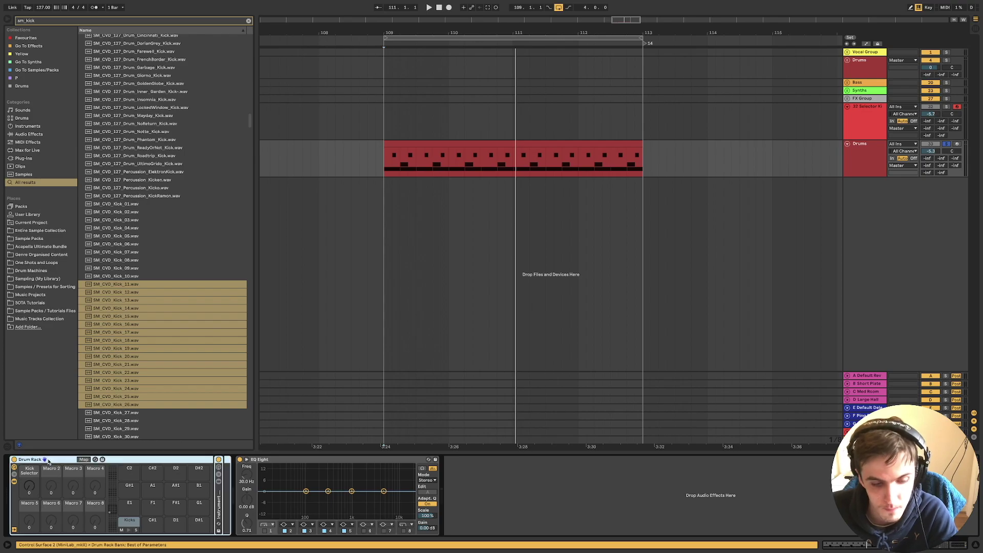
key(ctrl+r)
text(Cus)
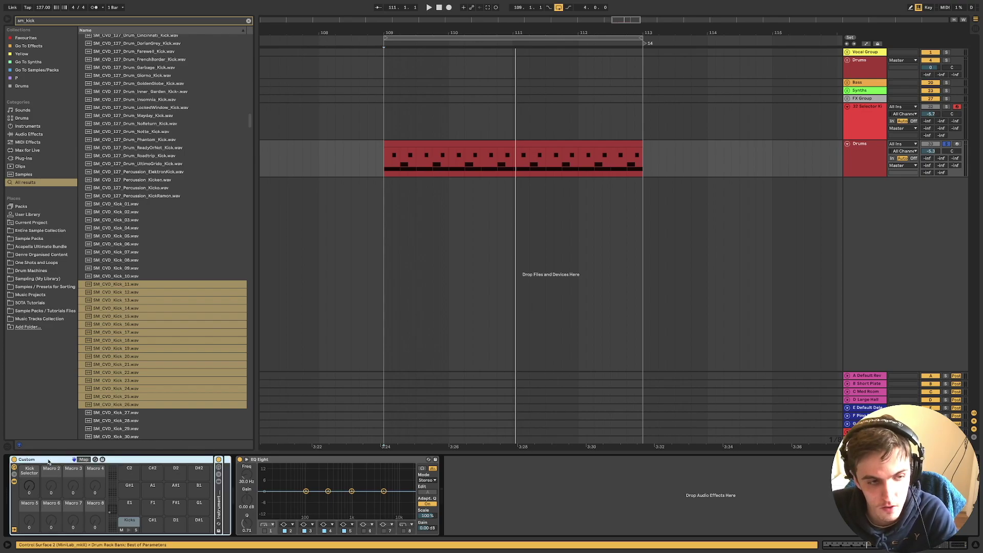
text(tom Selector Kit)
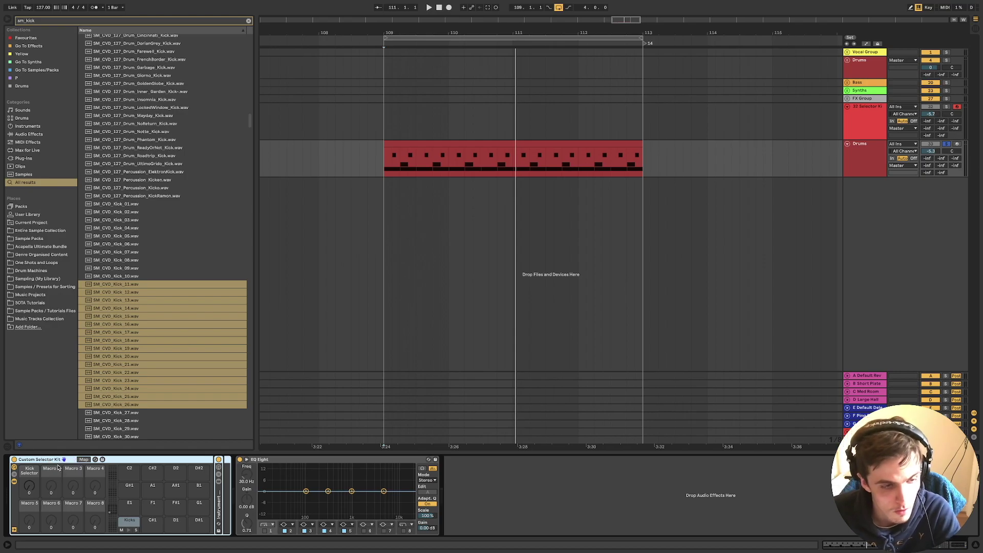
double_click(222, 508)
double_click(248, 459)
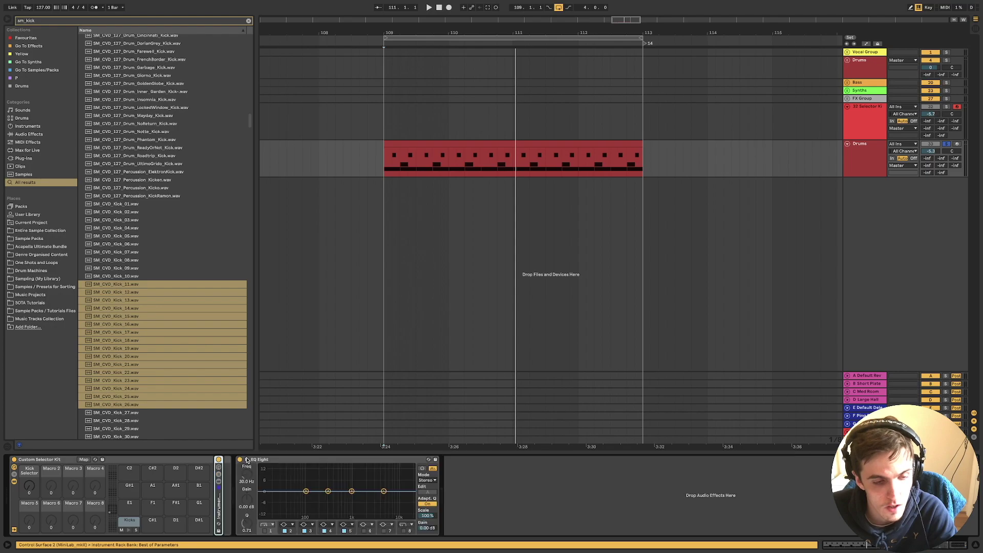
double_click(130, 522)
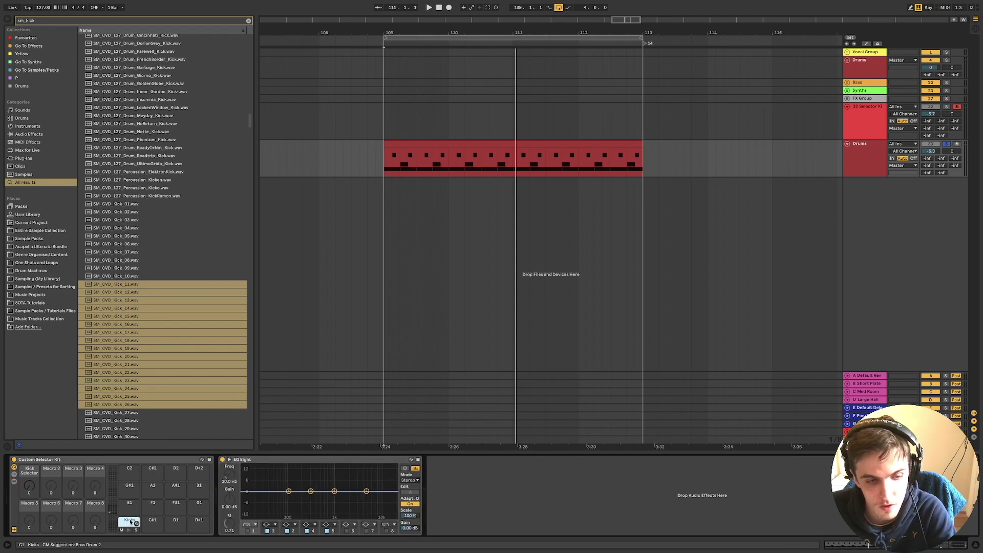
double_click(130, 521)
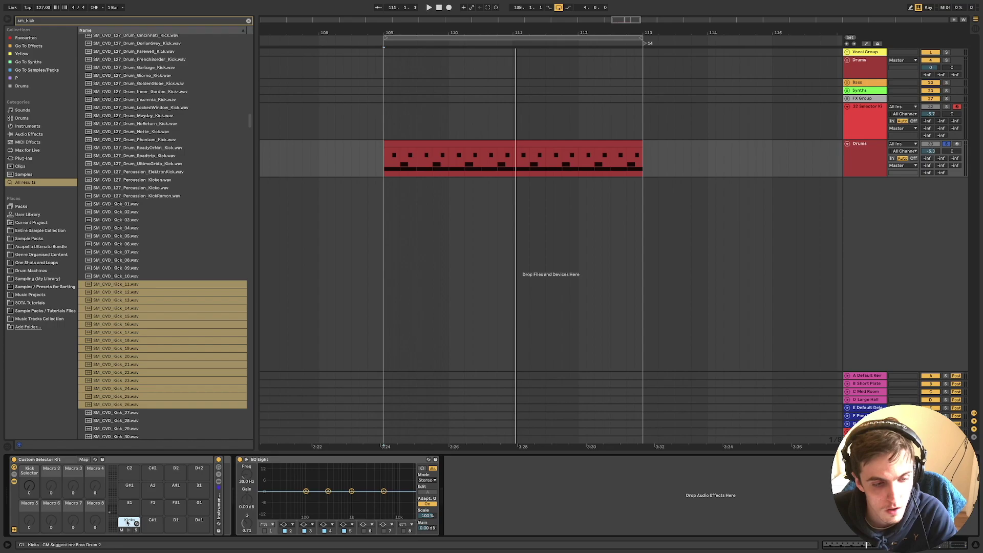
Add an empty Instrument Rack to the Drum Rack's C#1 pad and rename the pad "Claps"
click(22, 127)
click(249, 20)
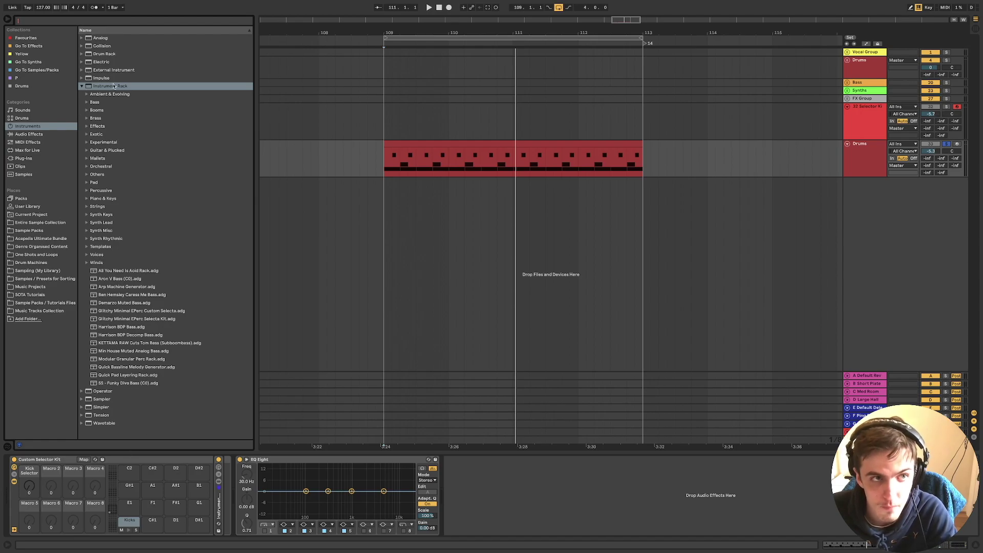
drag(102, 86, 152, 523)
key(super+r)
text(S)
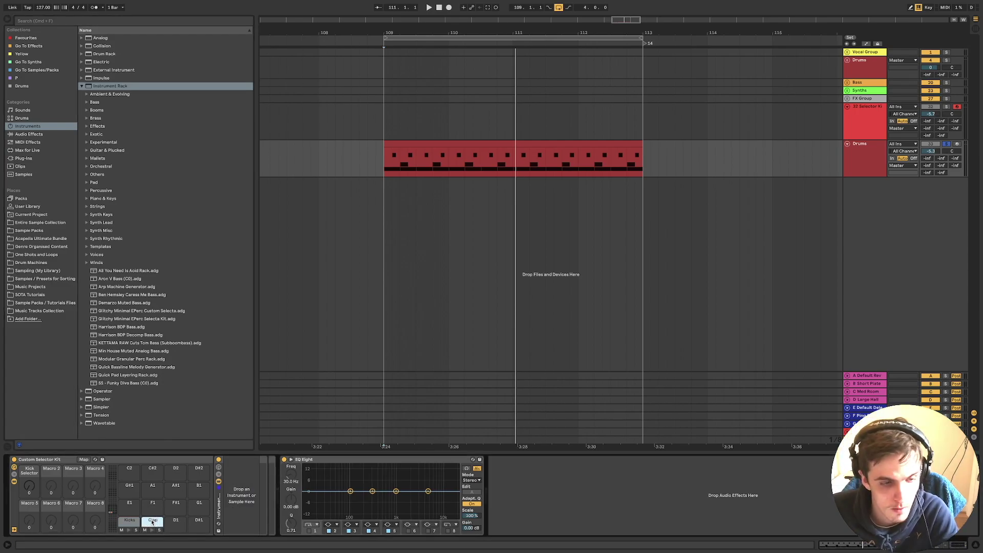
click(155, 522)
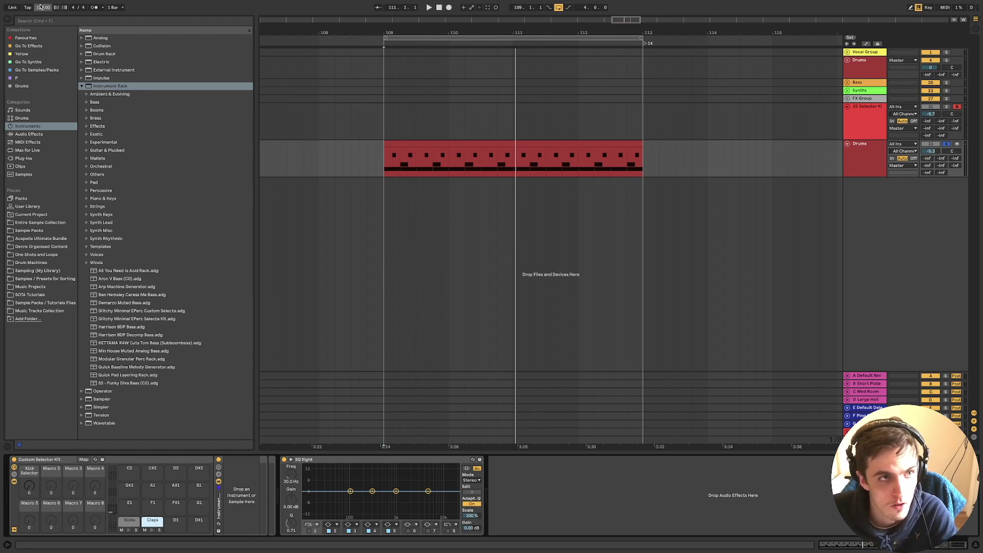
Search all results for "sm_clap" and add SM_EED_Clap_12.wav through SM_EED_Clap_46.wav to the Claps Instrument Rack
click(41, 20)
text(sm_d)
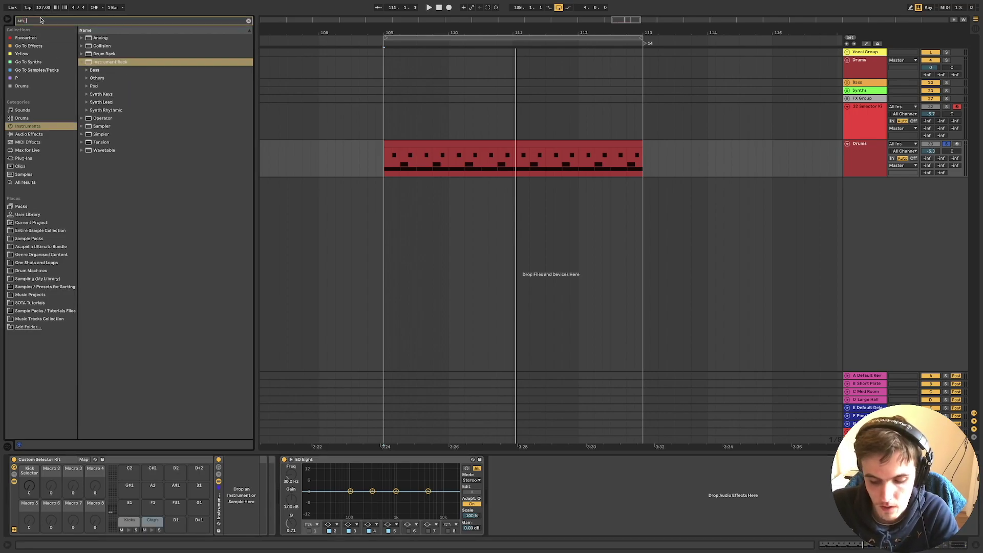
click(31, 183)
click(103, 188)
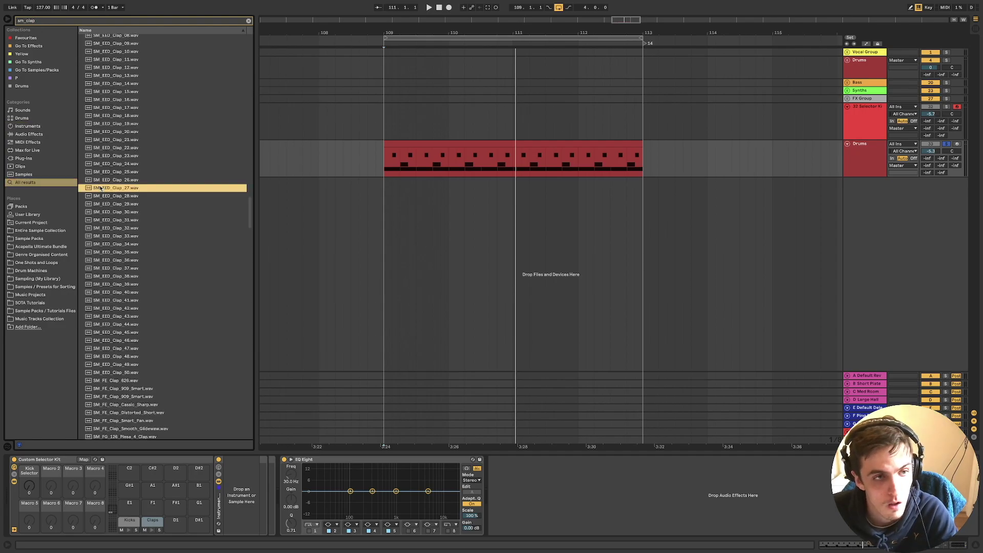
click(121, 68)
shift+click(137, 340)
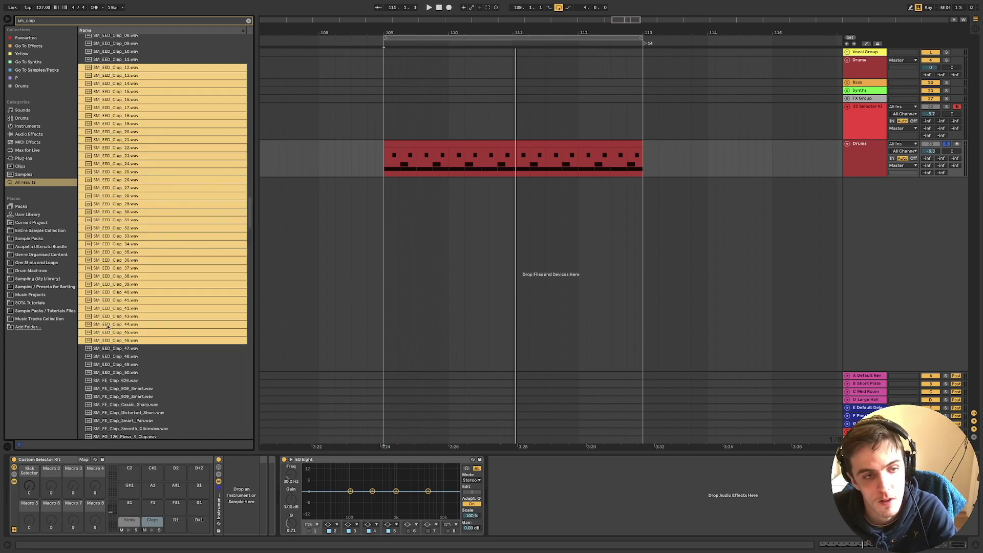
drag(108, 333, 244, 489)
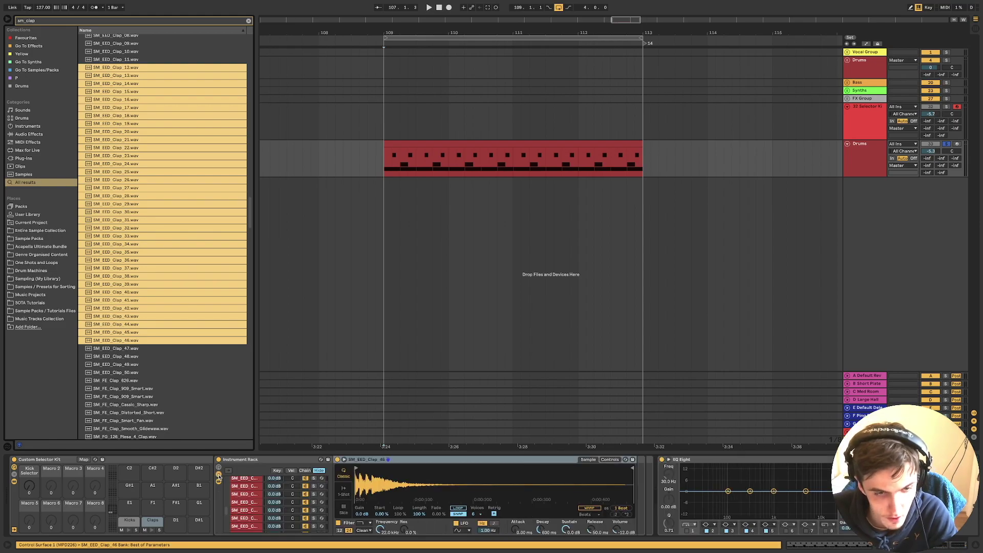
Hide the devices in the Claps Instrument Rack and show its chain list with the chain zone editor
click(218, 482)
click(219, 474)
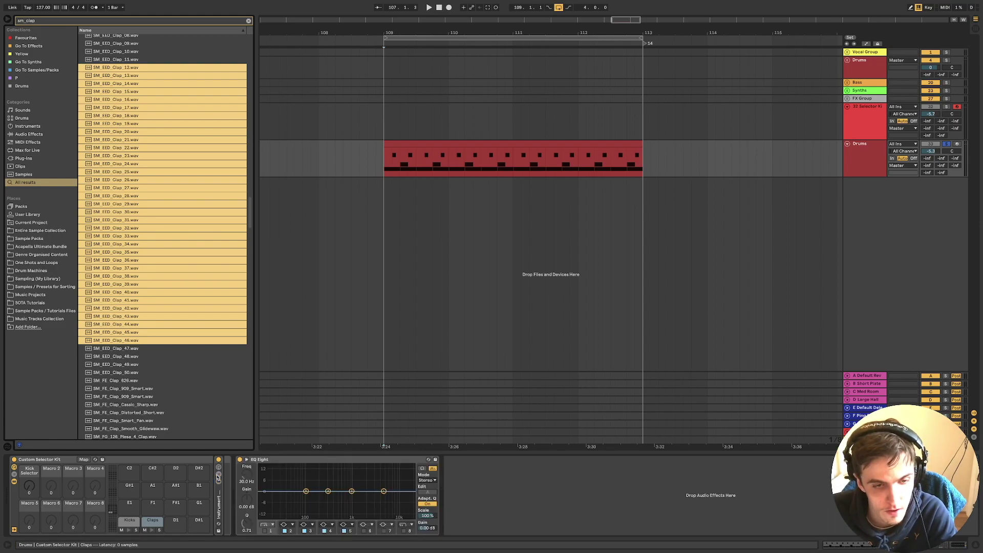
click(218, 474)
click(302, 470)
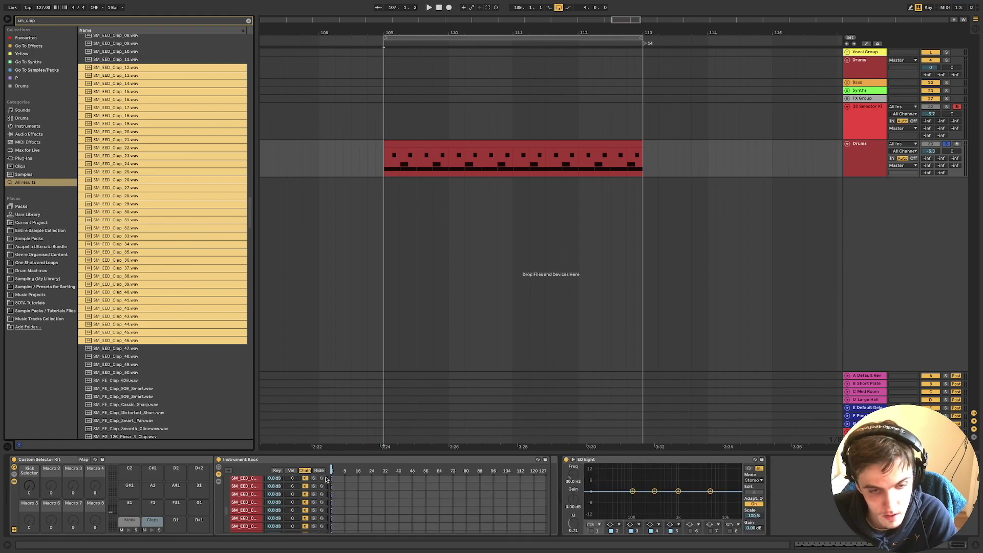
Extend the zones of all clap chains across the full range to 127, then distribute their ranges equally
click(254, 488)
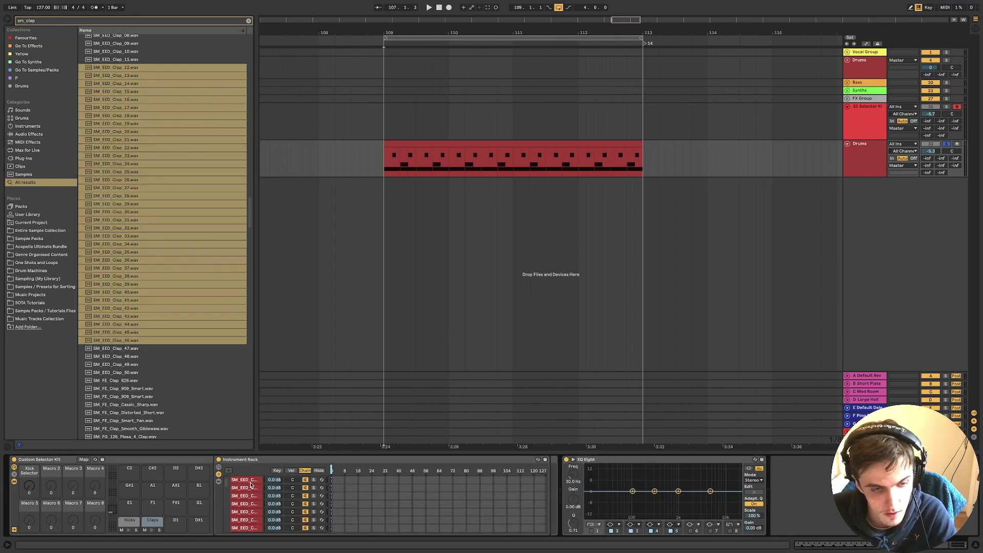
click(251, 481)
scroll(251, 482, down, 10)
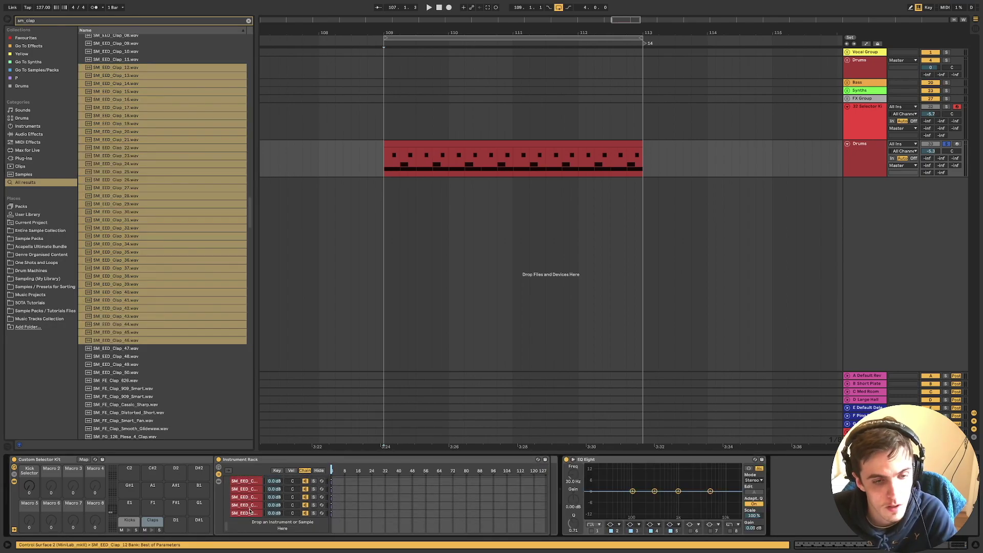
key(ctrl+a)
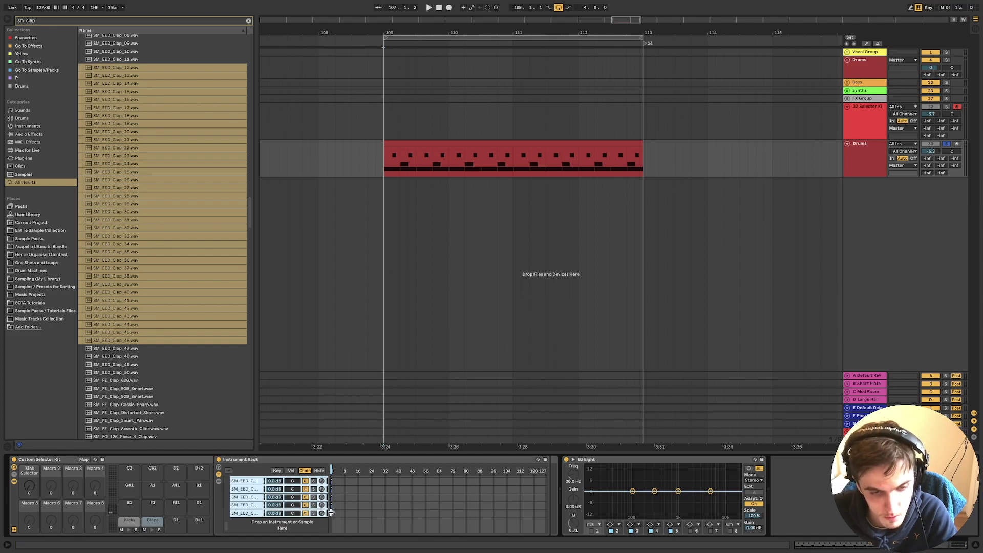
drag(331, 513, 548, 512)
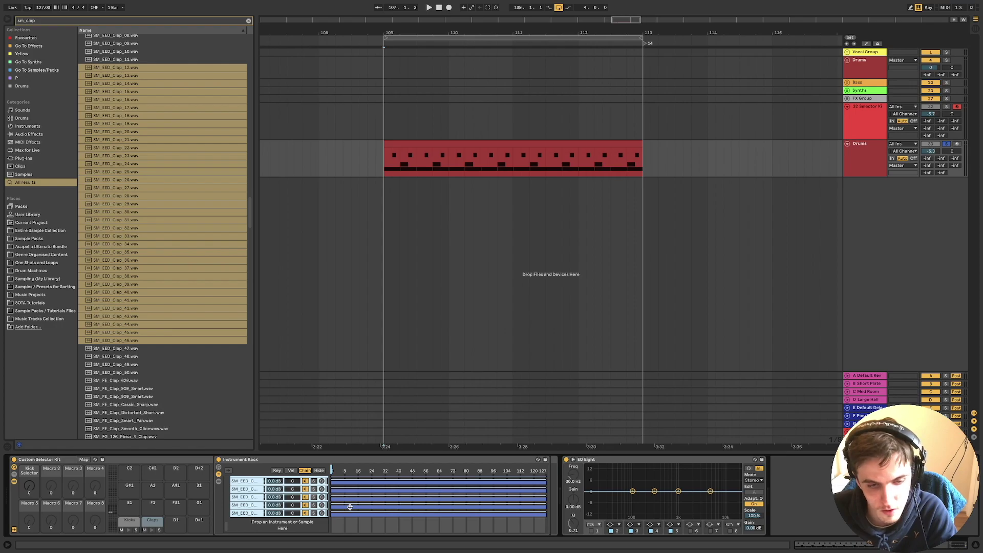
right_click(253, 514)
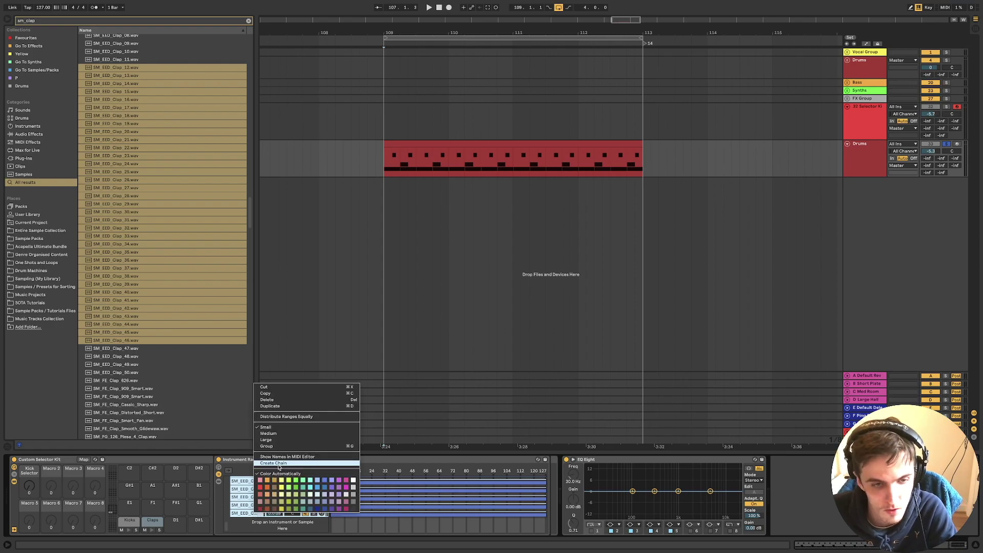
click(302, 417)
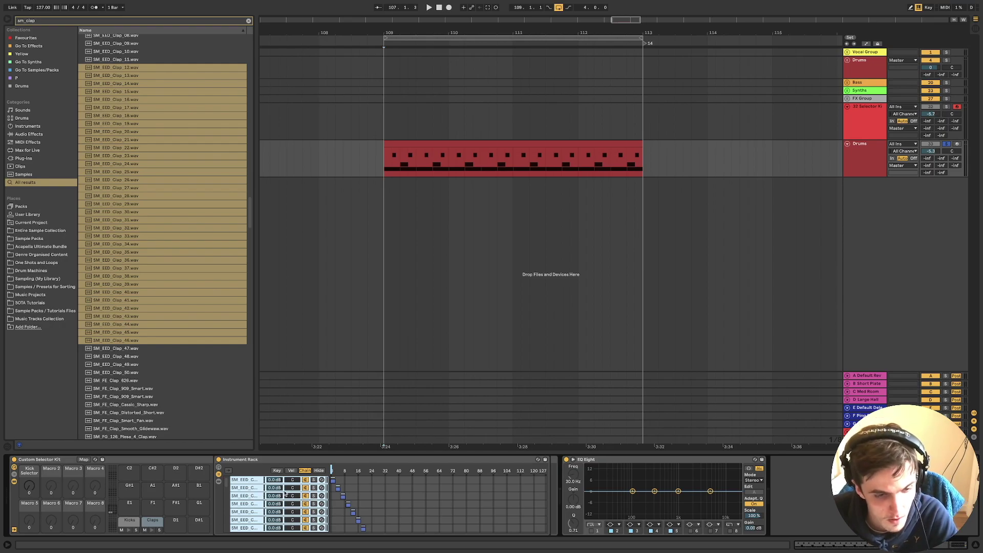
Map the Claps rack's chain selector to its Macro 1 and rename that macro "Clap Selector"
right_click(349, 473)
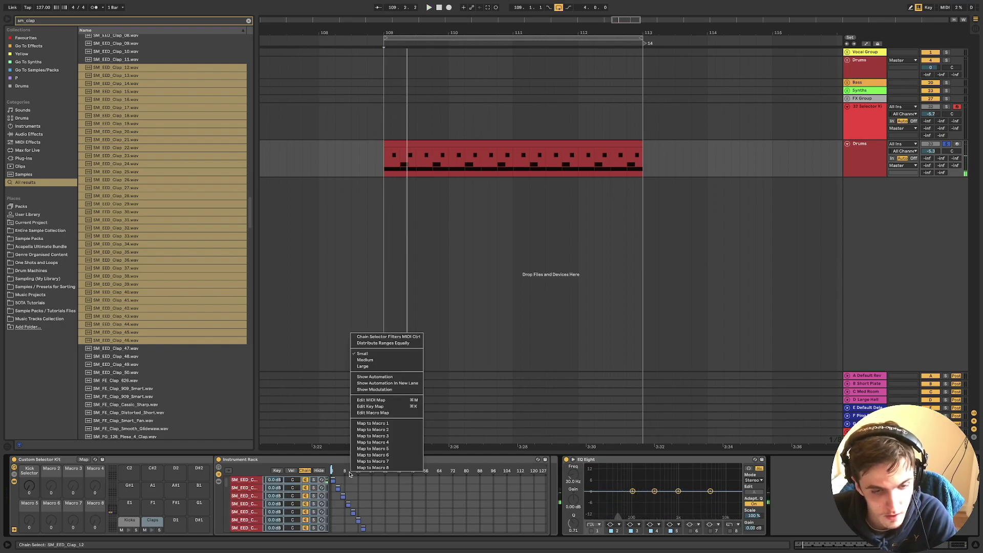
click(366, 430)
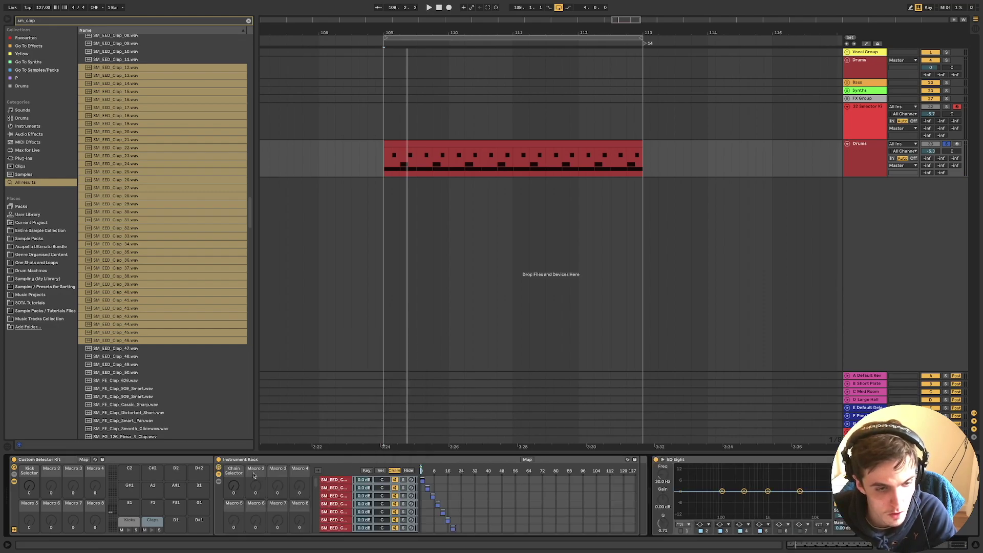
right_click(238, 483)
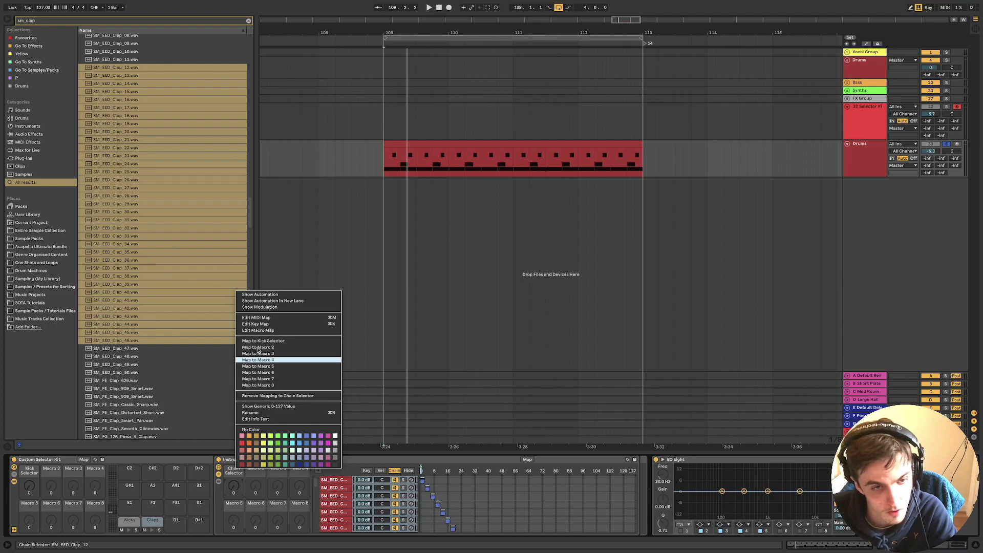
click(259, 412)
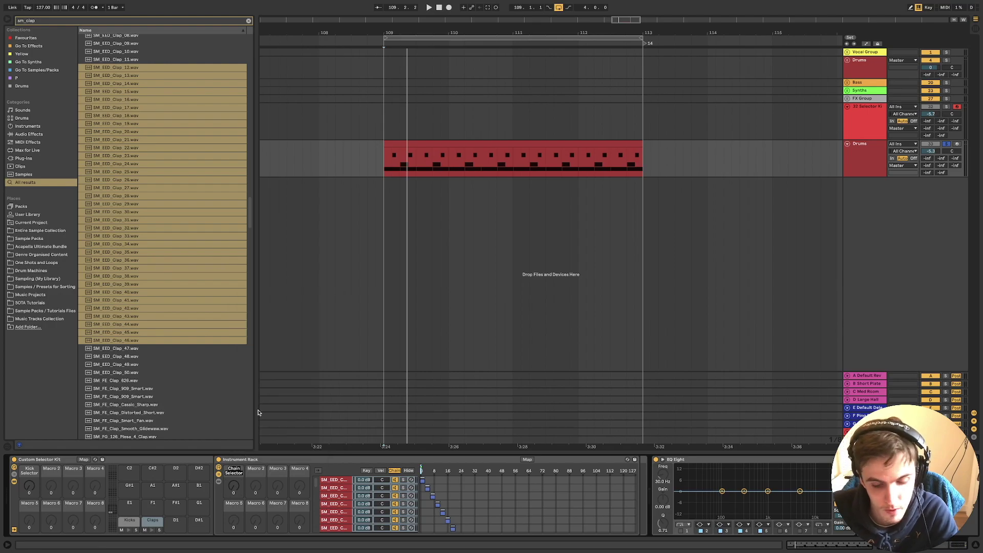
text(Clap)
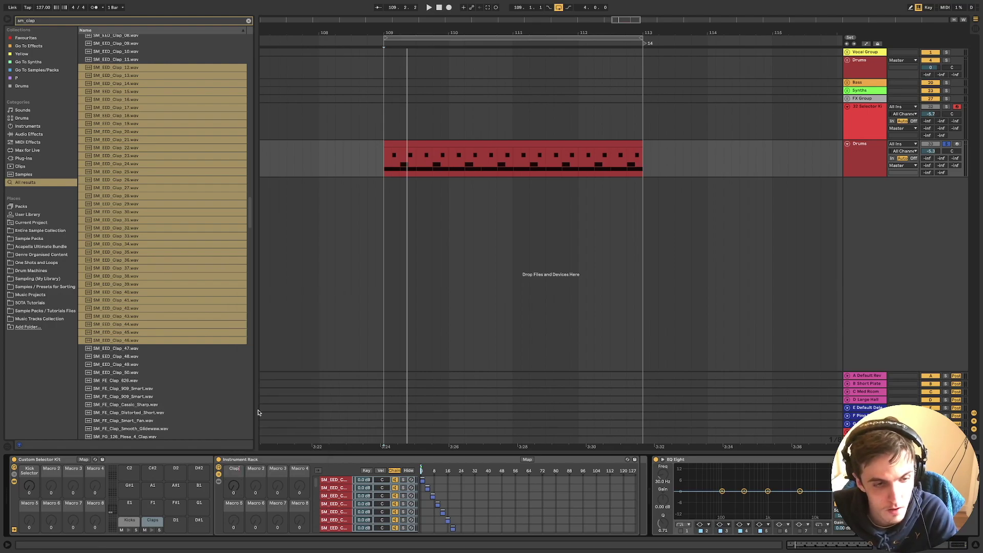
text( Selector)
key(Return)
Play the loop and audition claps with the Instrument Rack's Clap Selector macro, leaving it at 33
right_click(444, 475)
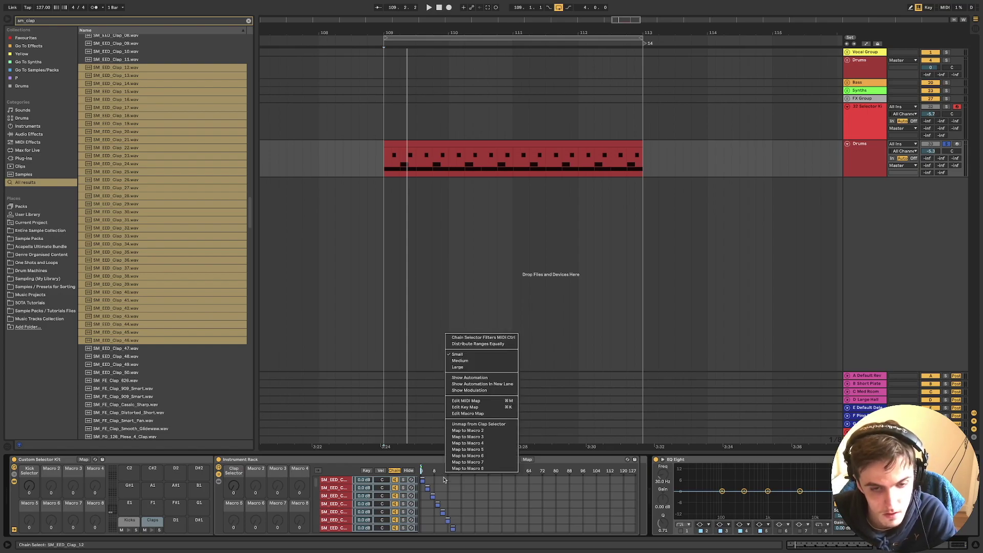
click(433, 464)
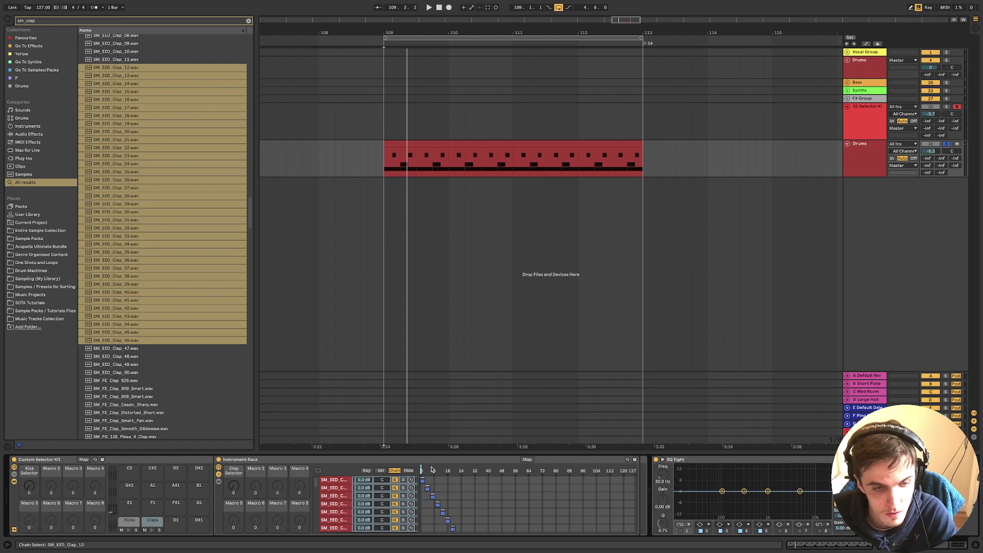
key(space)
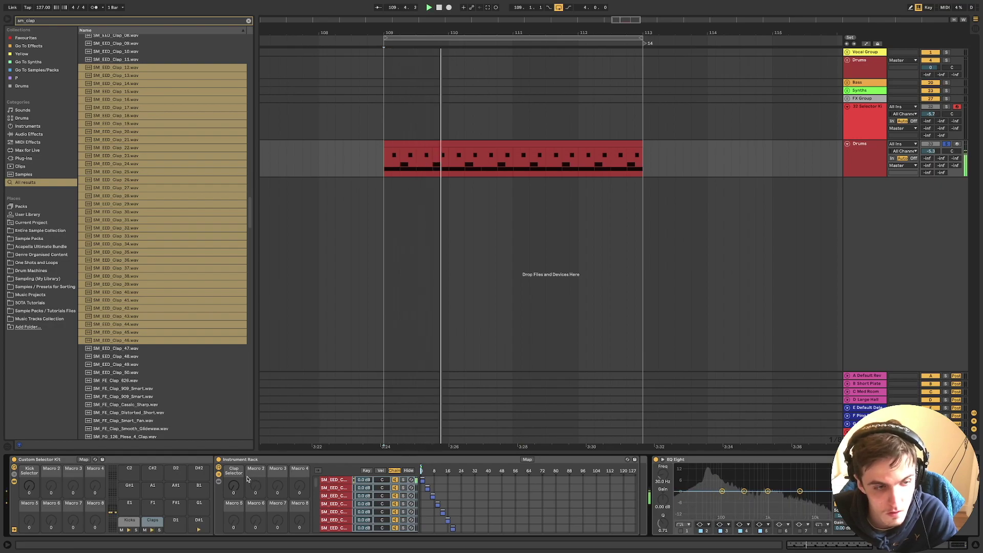
drag(234, 486, 233, 445)
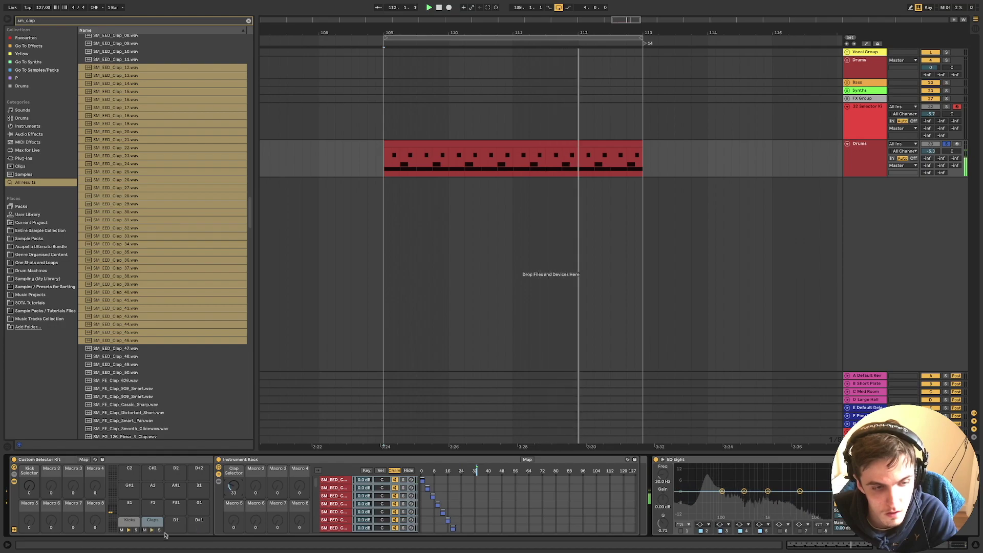
Map the Clap Selector to the Drum Rack's Macro 2 and audition kicks during playback, leaving the Kick Selector at 51
right_click(242, 484)
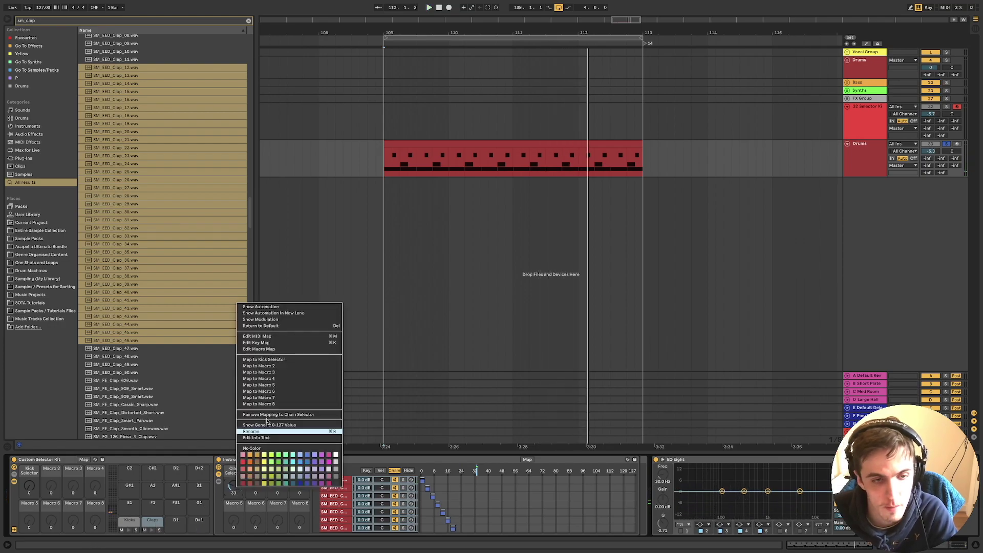
click(266, 368)
key(space)
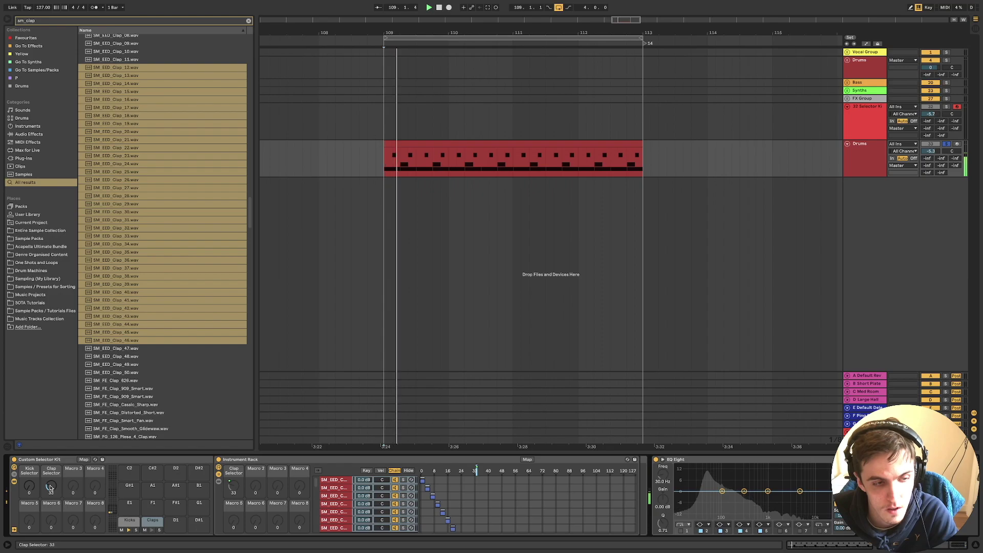
drag(29, 486, 29, 453)
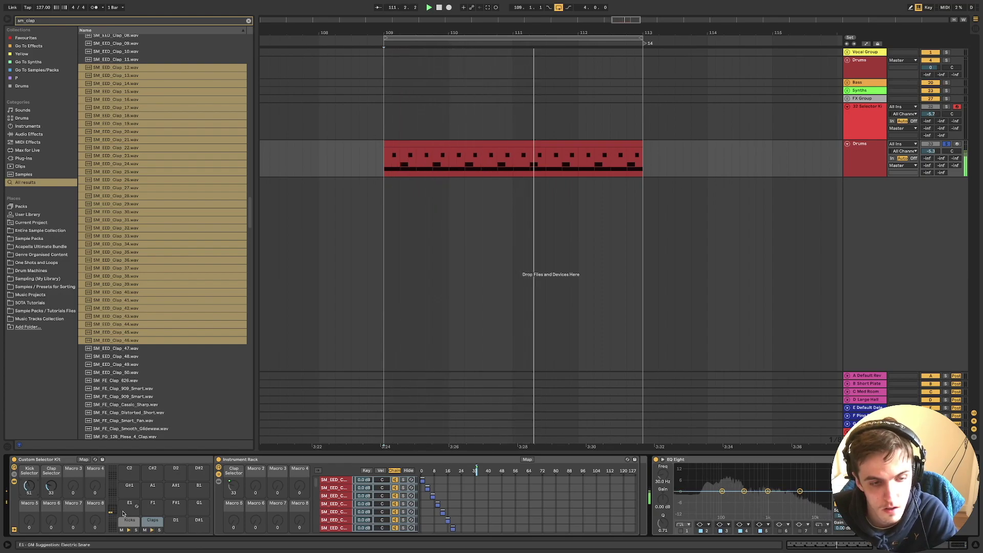
Collapse the Claps pad's Instrument Rack and list all instruments in the browser with the search cleared
double_click(238, 461)
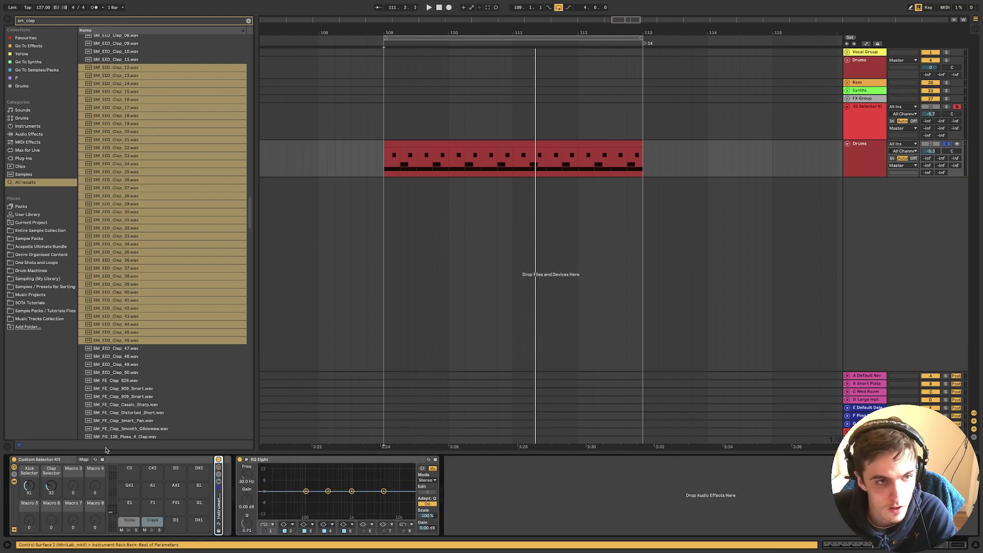
click(25, 134)
click(25, 126)
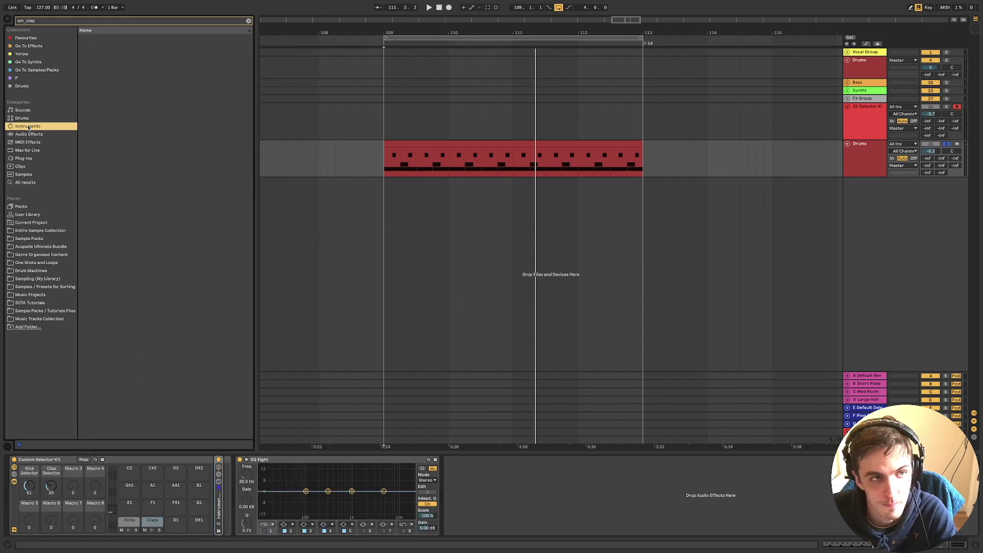
click(249, 22)
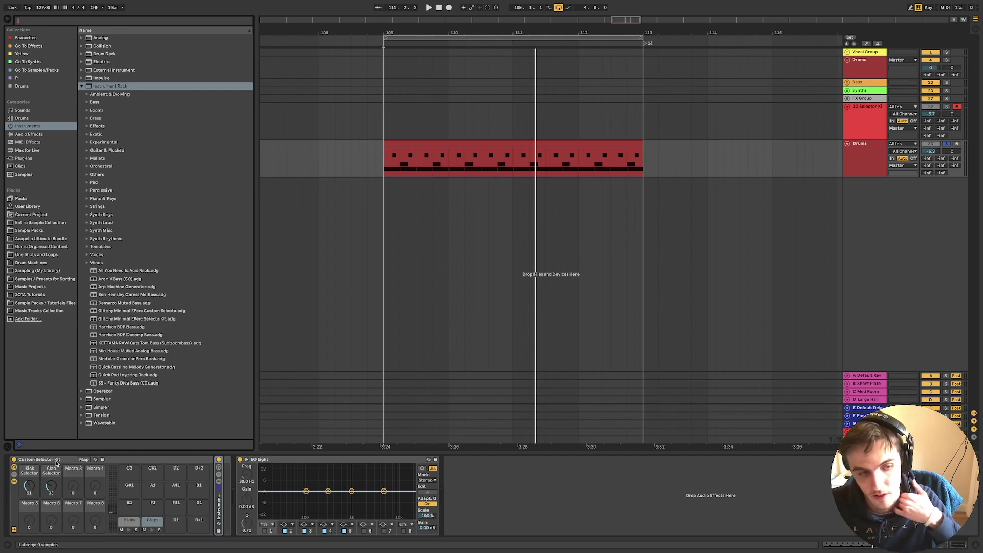
Try to load an empty Instrument Rack onto the D1 pad and undo the load
click(182, 523)
click(183, 525)
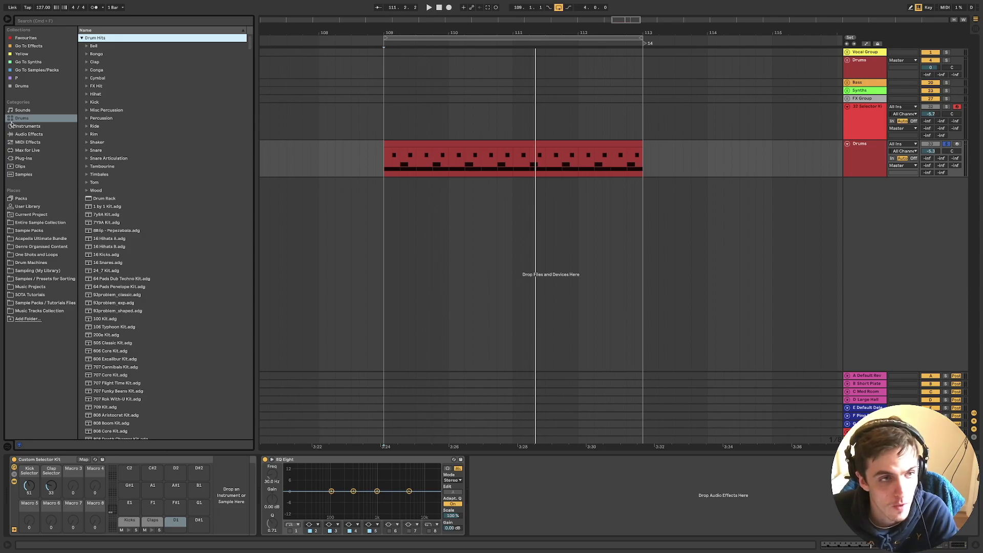
click(37, 128)
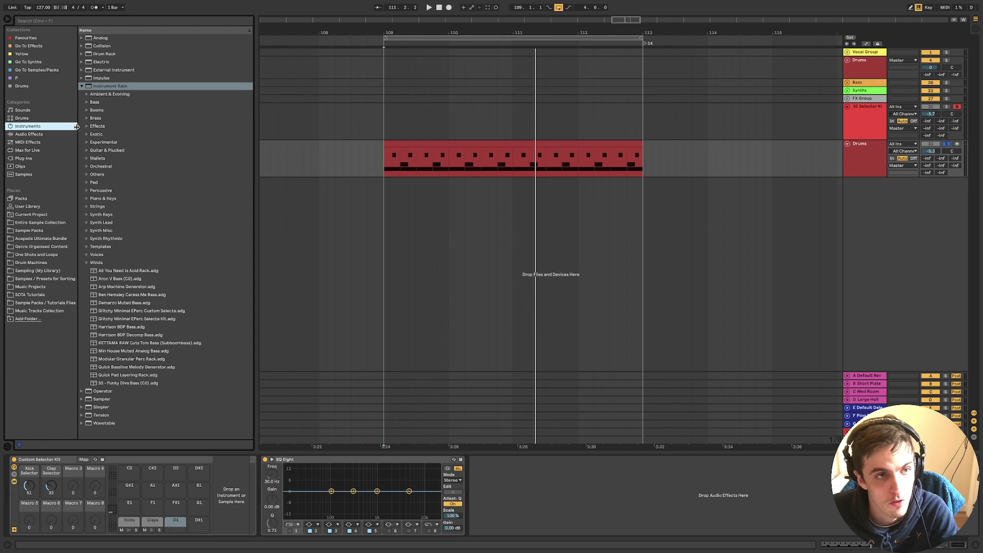
click(100, 86)
double_click(101, 87)
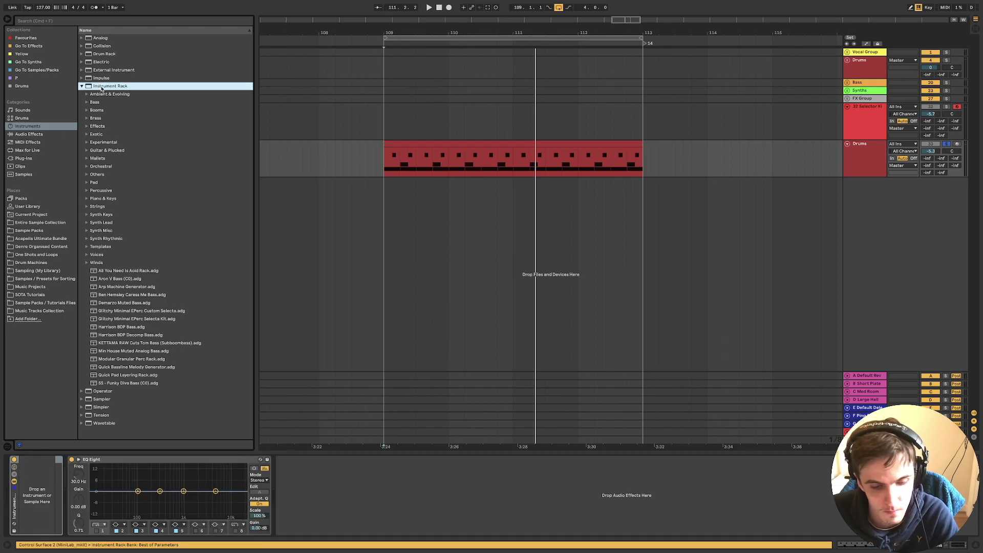
key(super+z)
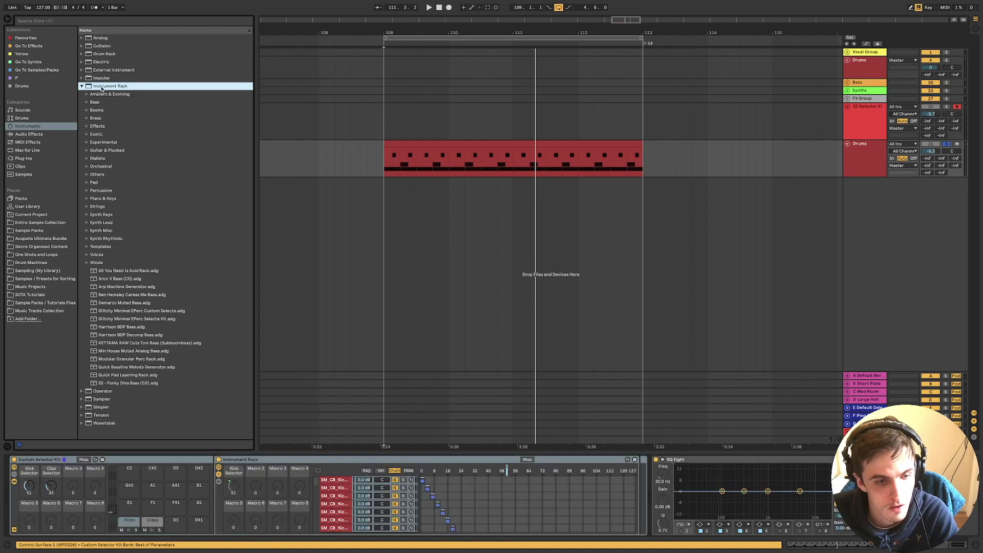
Collapse the Kicks pad's Instrument Rack and add an empty Instrument Rack to the D#1 pad
double_click(252, 461)
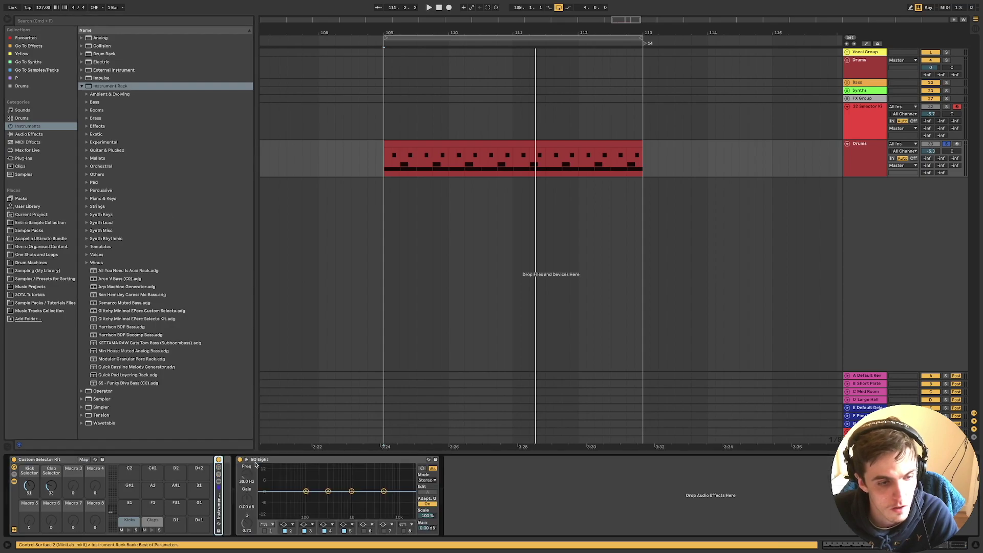
click(194, 527)
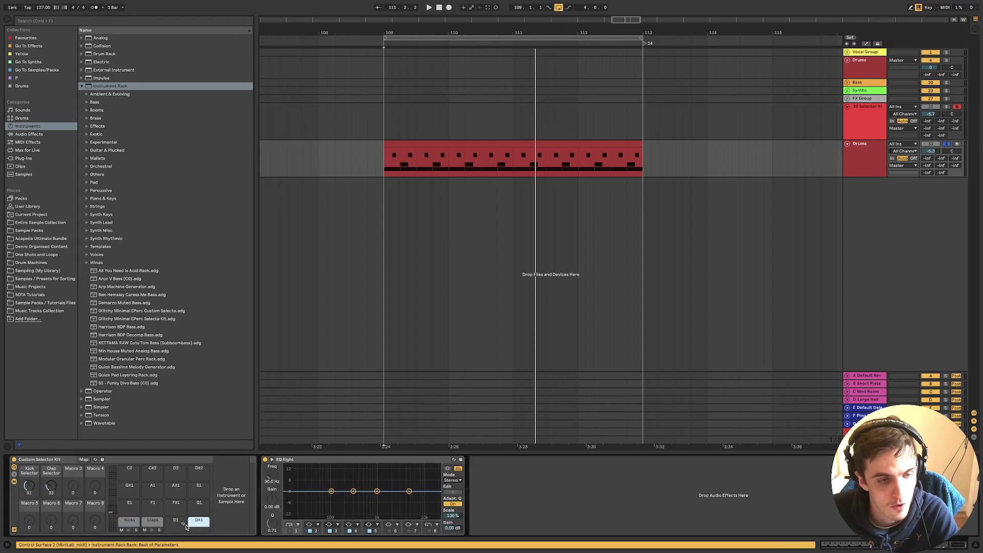
drag(107, 87, 198, 521)
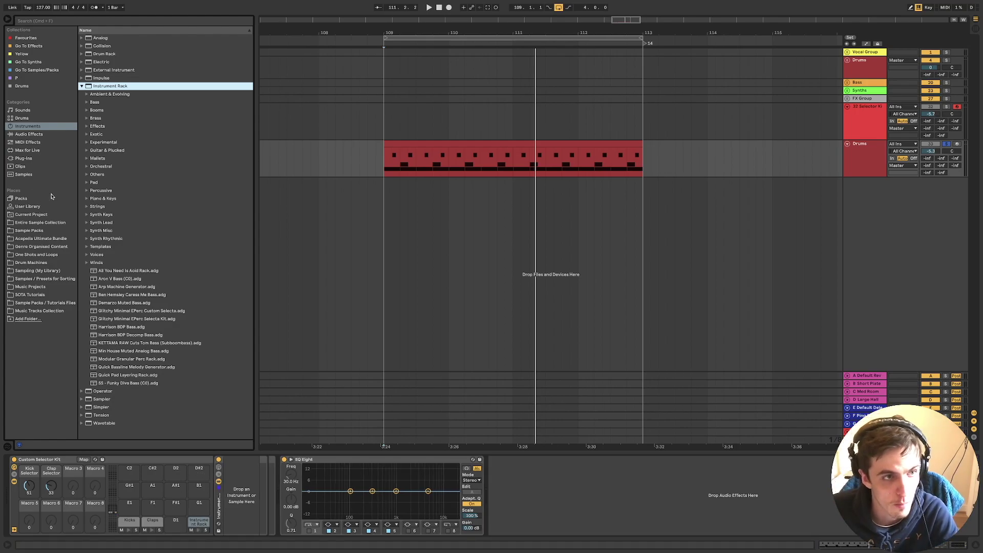
Search the browser for "Sm_hat" across all results
click(28, 22)
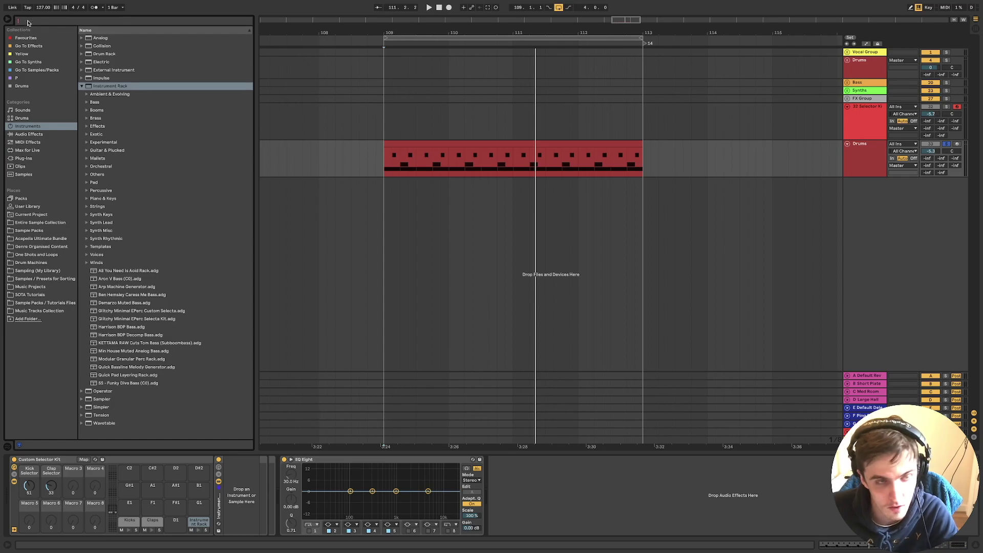
text(Sm_hat)
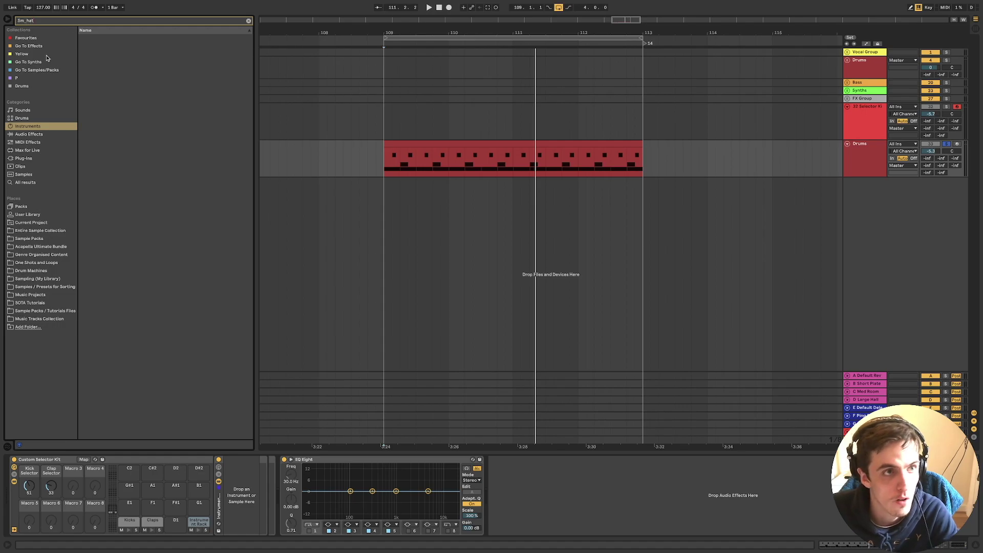
click(30, 185)
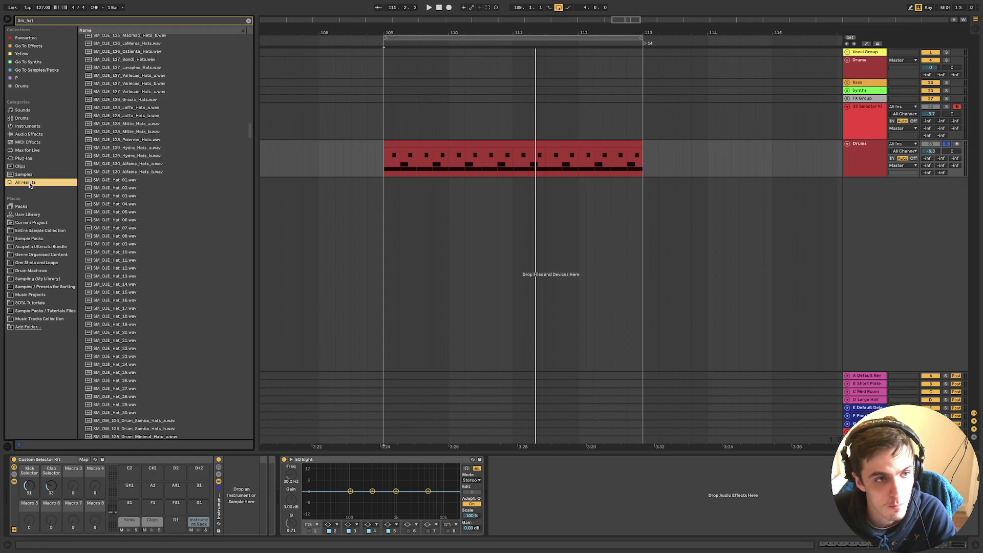
Load the samples SM_DJE_Hat_05 to SM_DJE_Hat_28 into the D#1 pad's Instrument Rack and name the pad "Hats"
click(119, 213)
shift+click(135, 366)
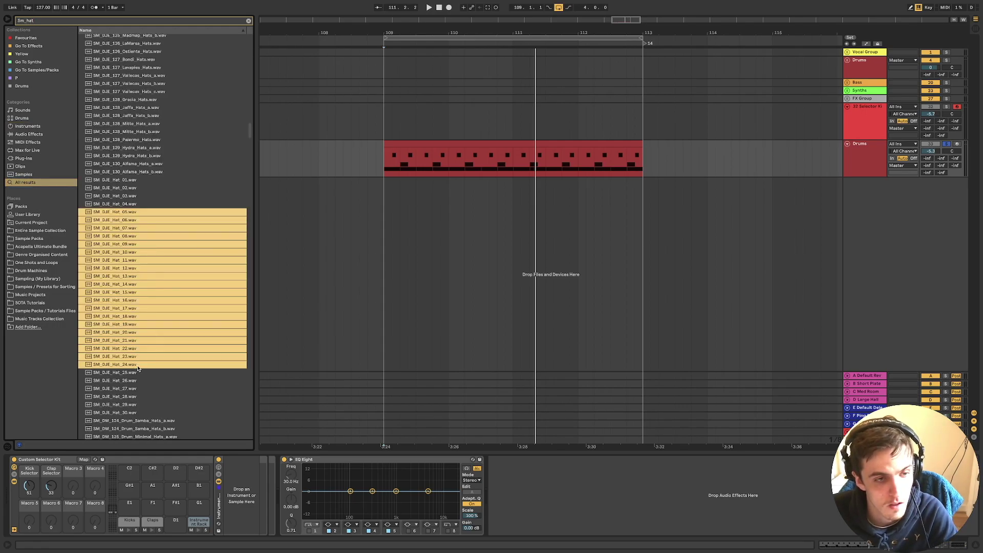
shift+click(117, 395)
mouse_move(113, 385)
mouse_down()
mouse_move(193, 398)
mouse_move(255, 481)
mouse_move(243, 476)
mouse_up()
drag(203, 519, 201, 522)
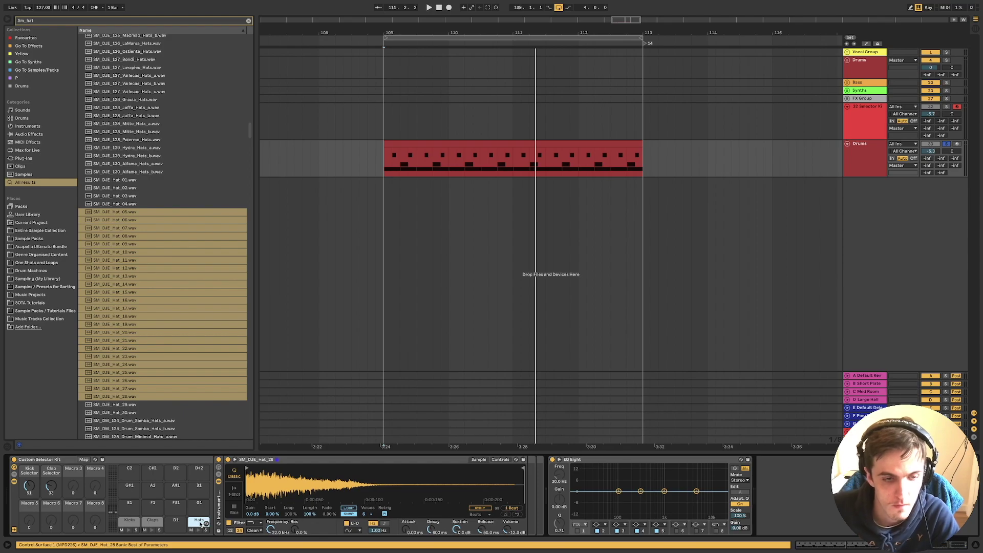
Play the loop and lower the gain of the SM_DJE_Hat_28 sample to about -7.8 dB
key(space)
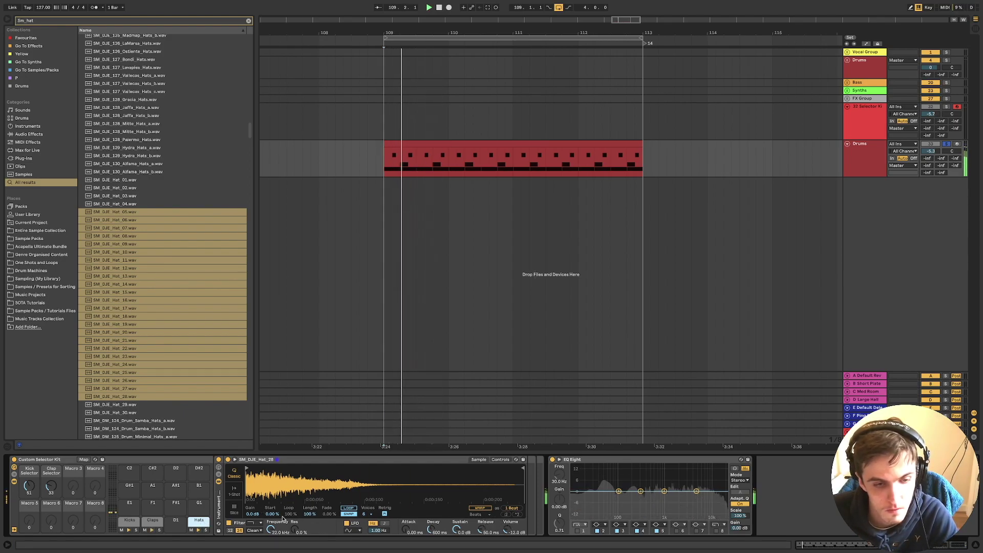
drag(253, 513, 252, 533)
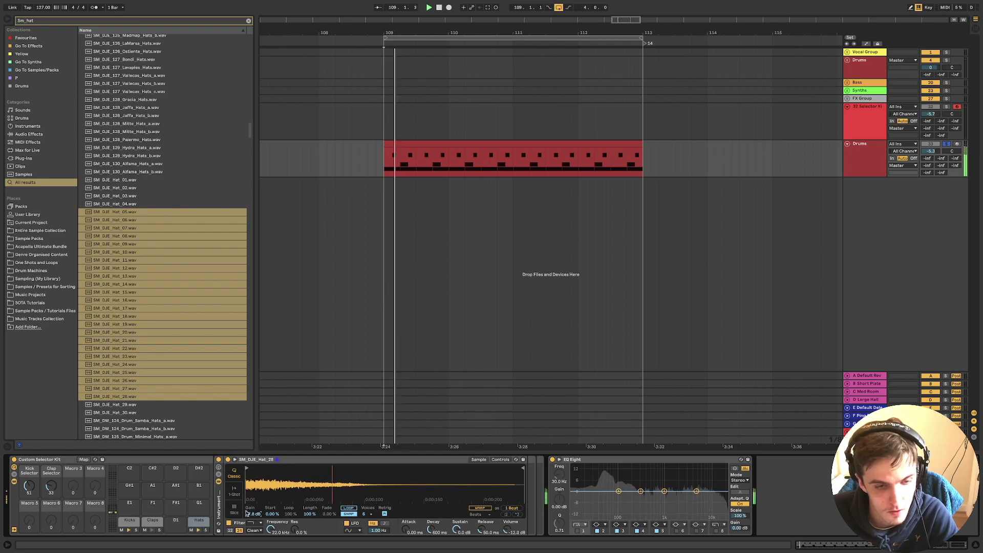
click(199, 522)
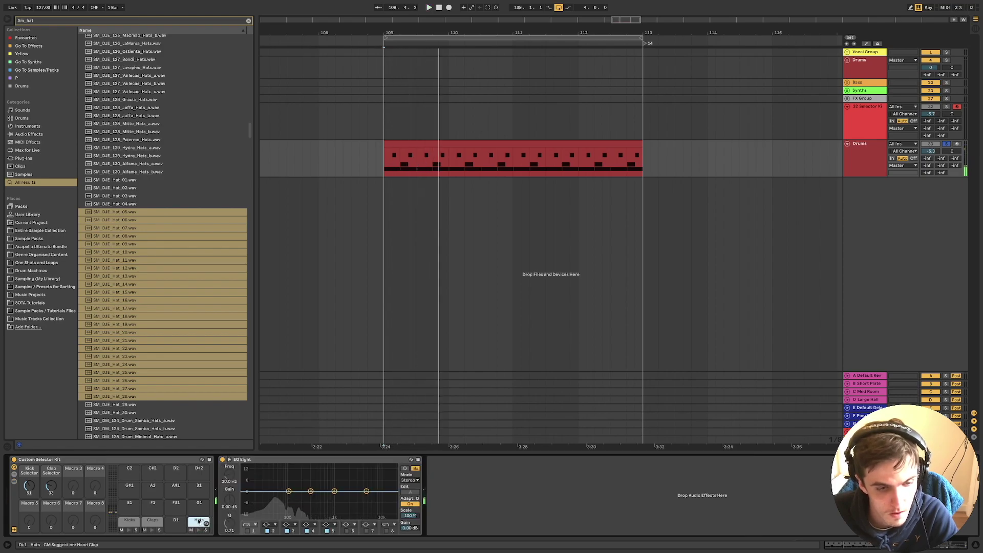
Extend the zones of all hat chains across the full range to 127, then distribute their ranges equally
click(218, 469)
click(219, 477)
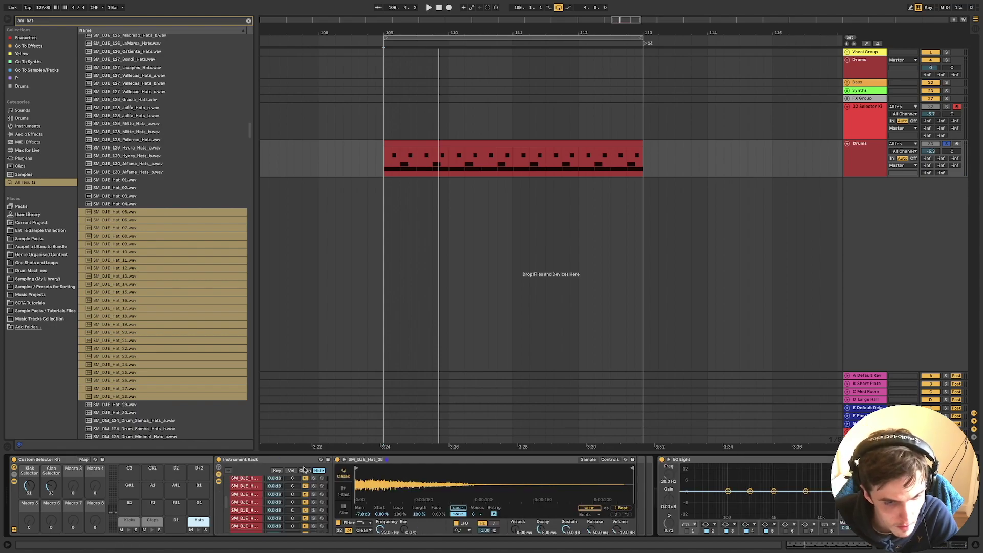
click(304, 470)
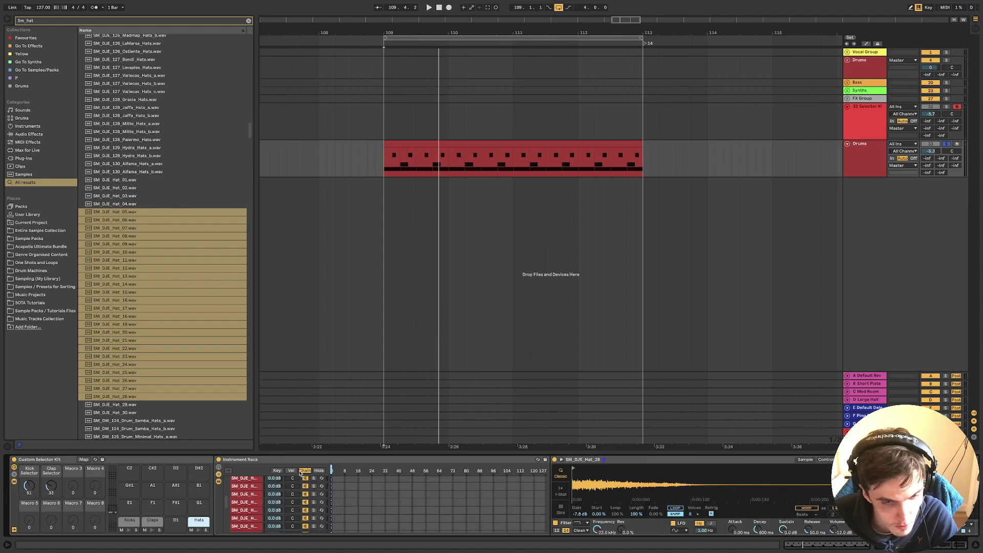
scroll(248, 491, up, 5)
click(245, 481)
scroll(250, 507, down, 8)
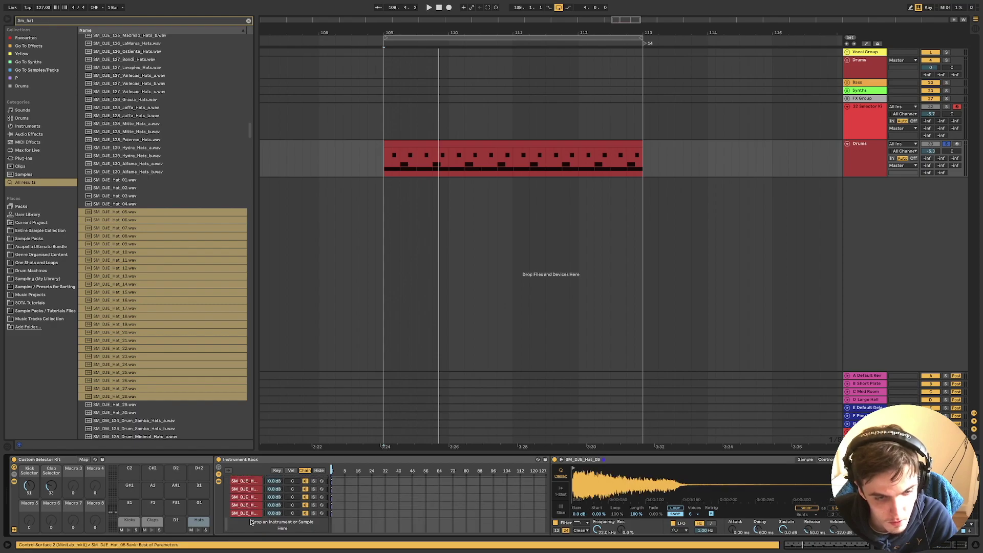
key(ctrl+a)
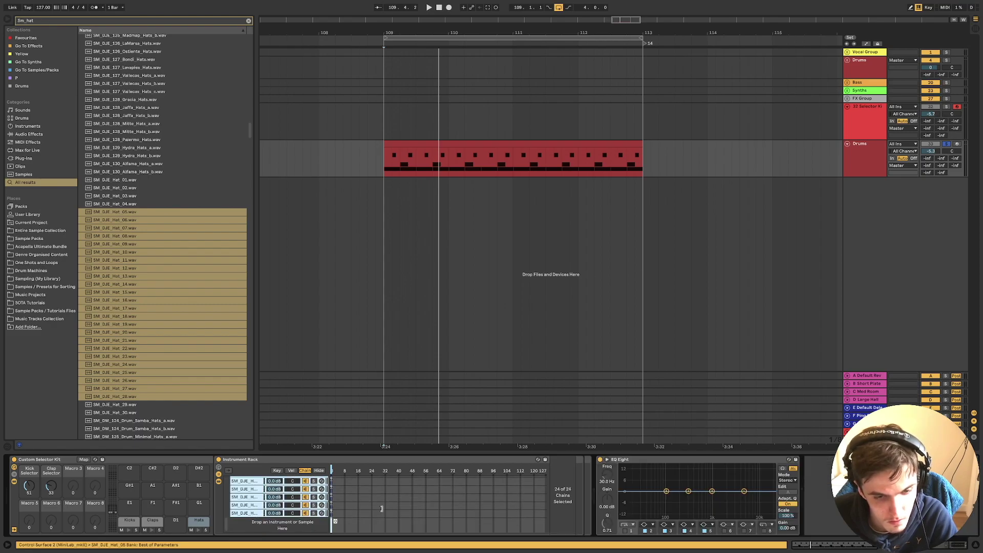
drag(333, 513, 549, 514)
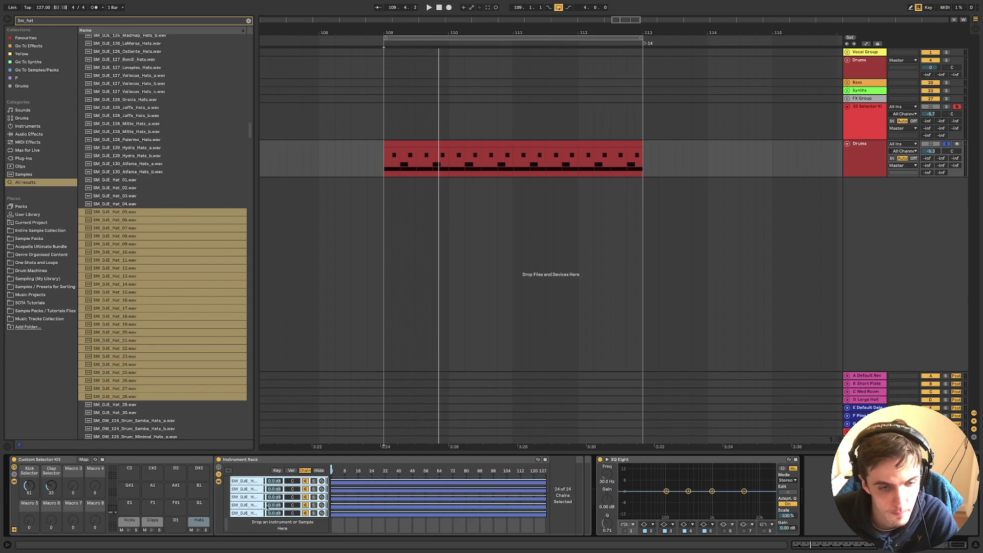
right_click(354, 486)
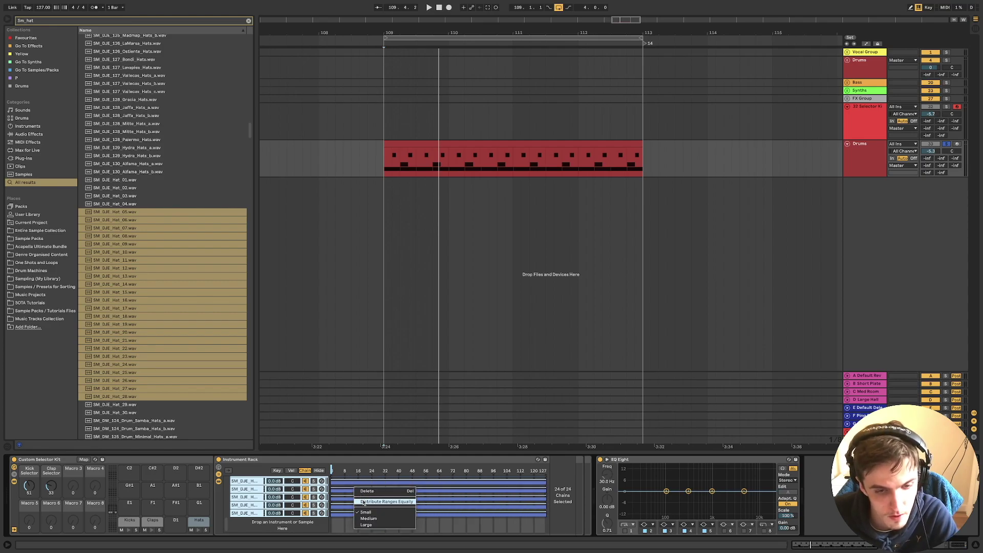
click(363, 501)
Map the Hats rack's chain selector to its Macro 1 and map that macro to the Drum Rack's Macro 3
right_click(352, 472)
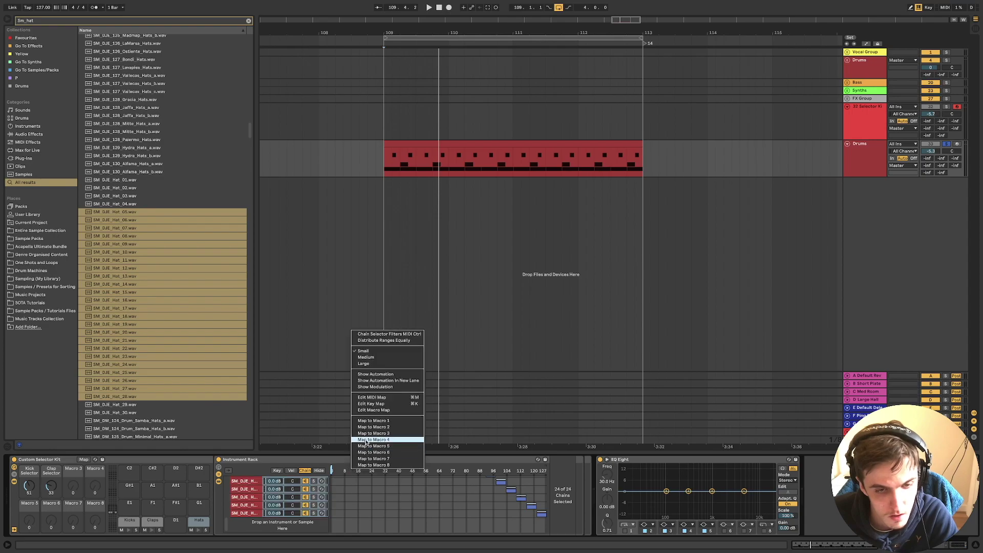
click(366, 421)
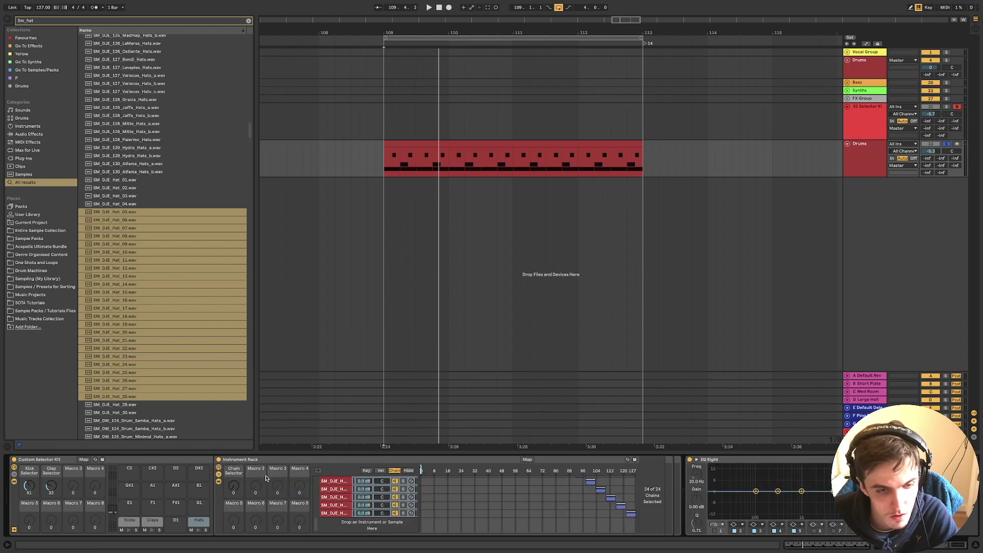
right_click(233, 488)
click(248, 382)
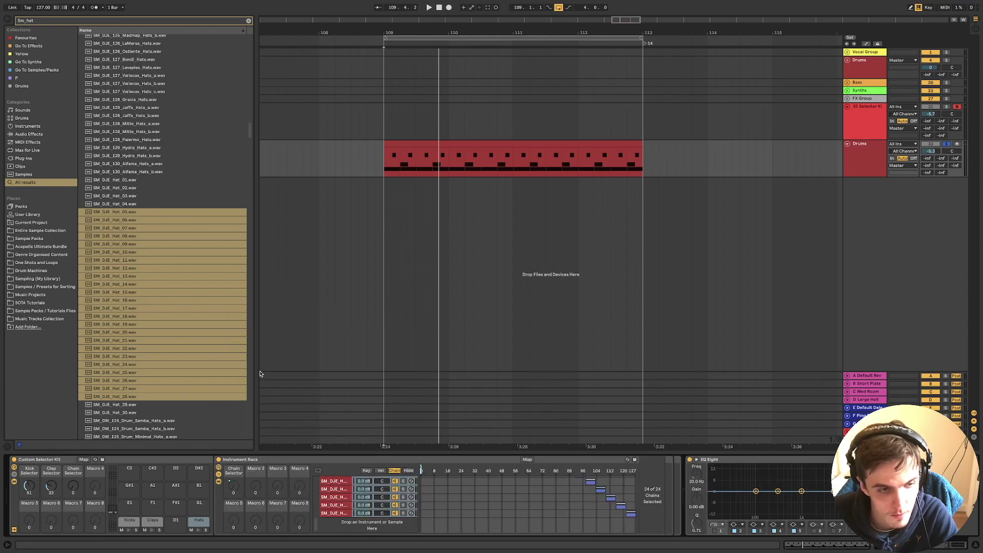
Rename the Drum Rack's third macro "Hat Chain"
click(75, 473)
key(ctrl+r)
text(Hat Cga)
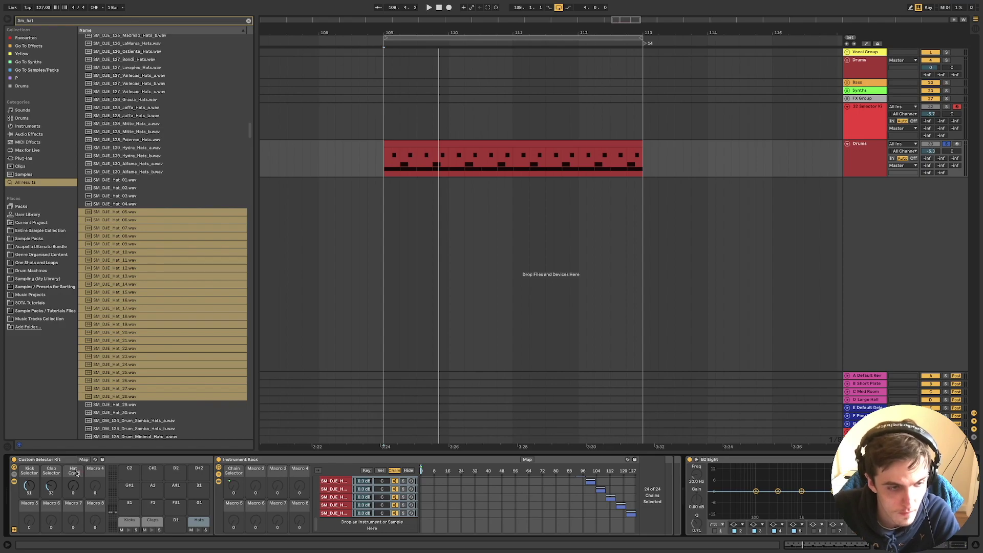
key(BackSpace)
key(BackSpace)
text(hain)
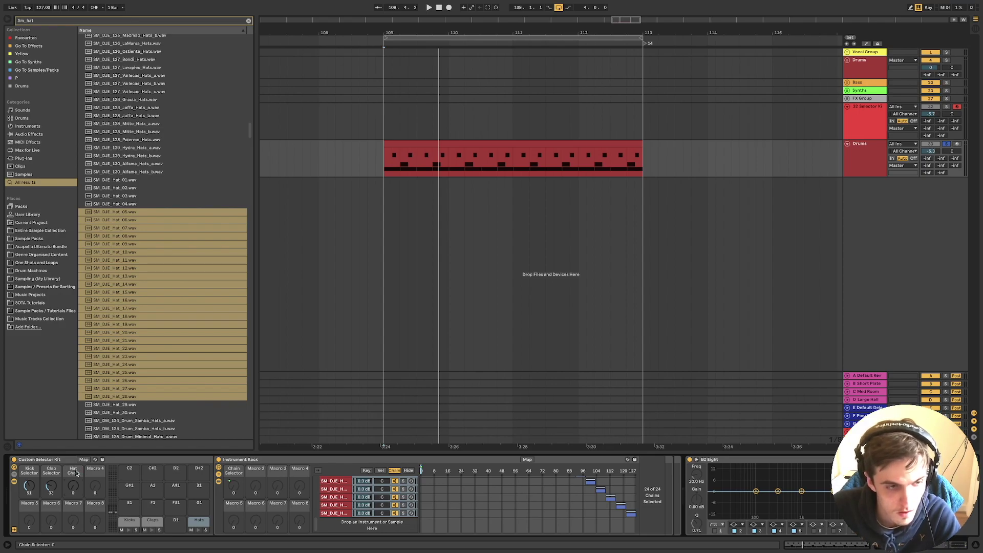
Play the loop and audition hats and claps with the macros, leaving Hat Chain at 14 and Clap Selector at 41
key(space)
drag(72, 486, 72, 481)
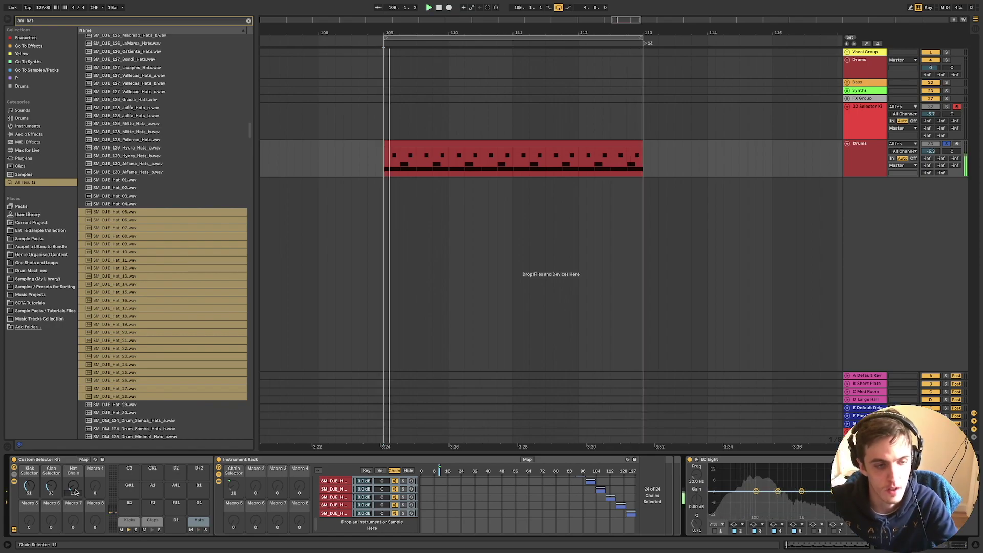
mouse_move(74, 492)
mouse_down()
mouse_move(74, 479)
mouse_move(74, 491)
mouse_move(51, 482)
mouse_up()
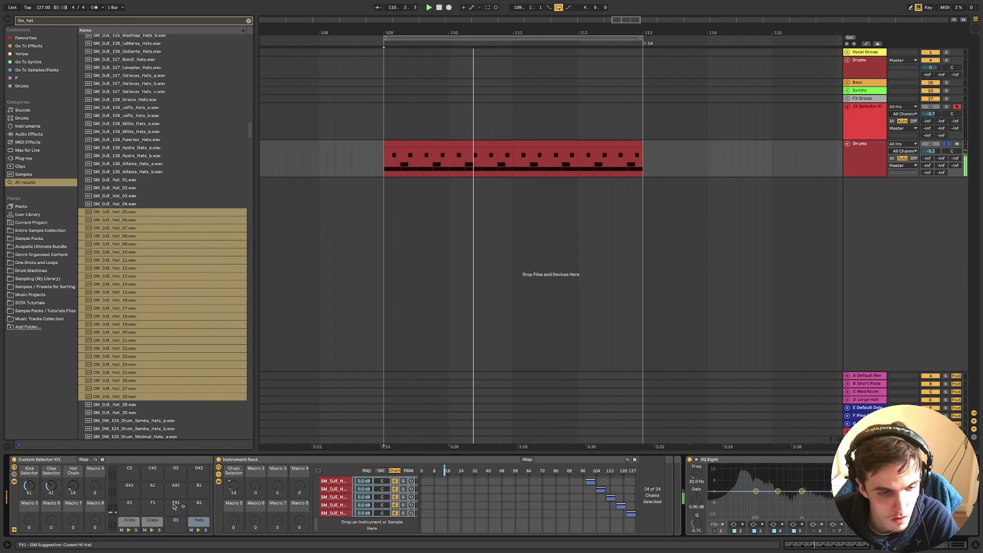
Collapse the Claps pad's Instrument Rack and play the loop briefly to check the kit
click(157, 519)
click(245, 459)
double_click(245, 460)
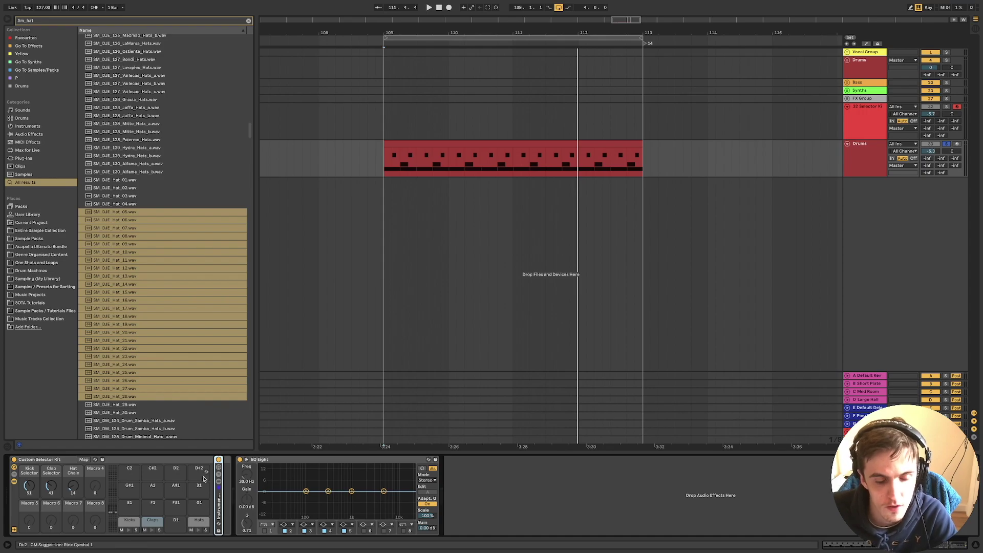
click(225, 510)
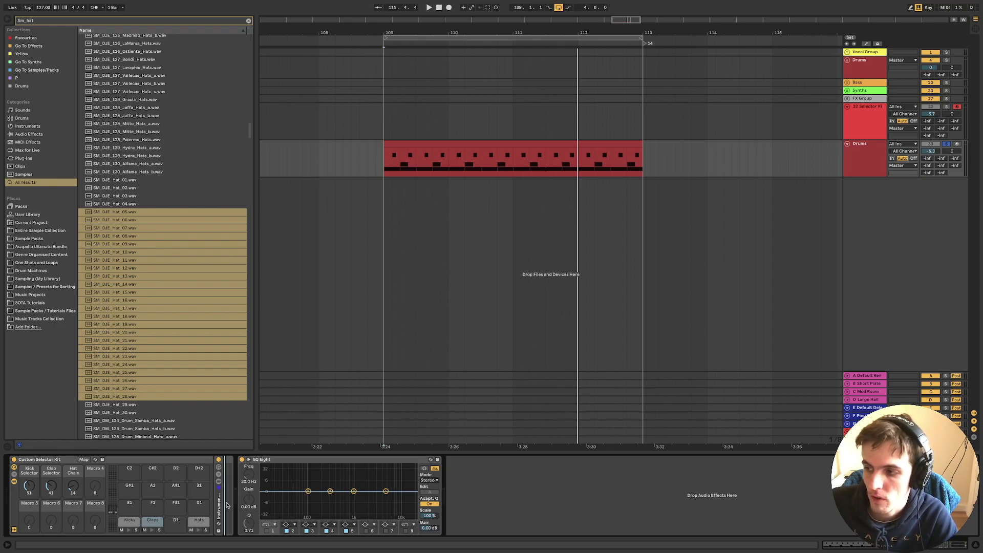
key(space)
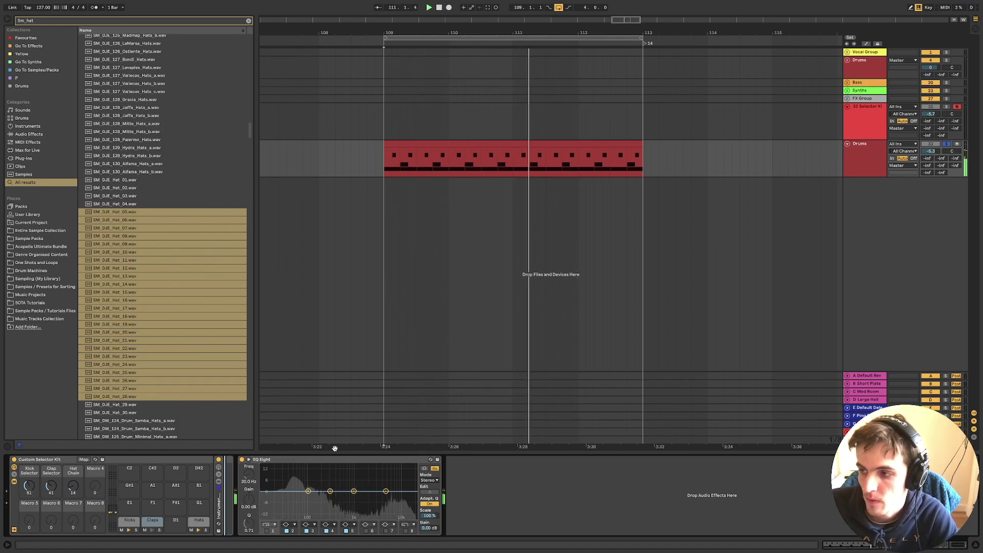
key(space)
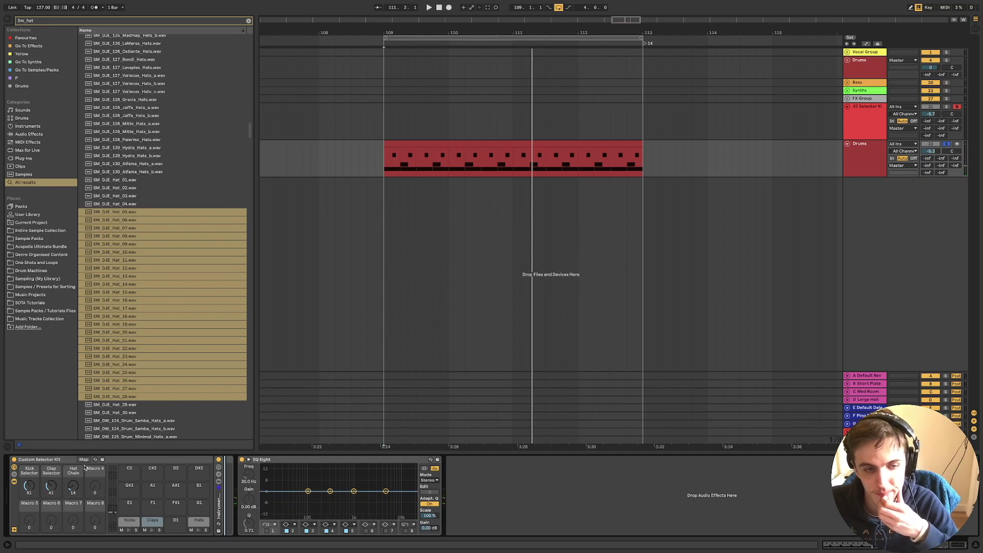